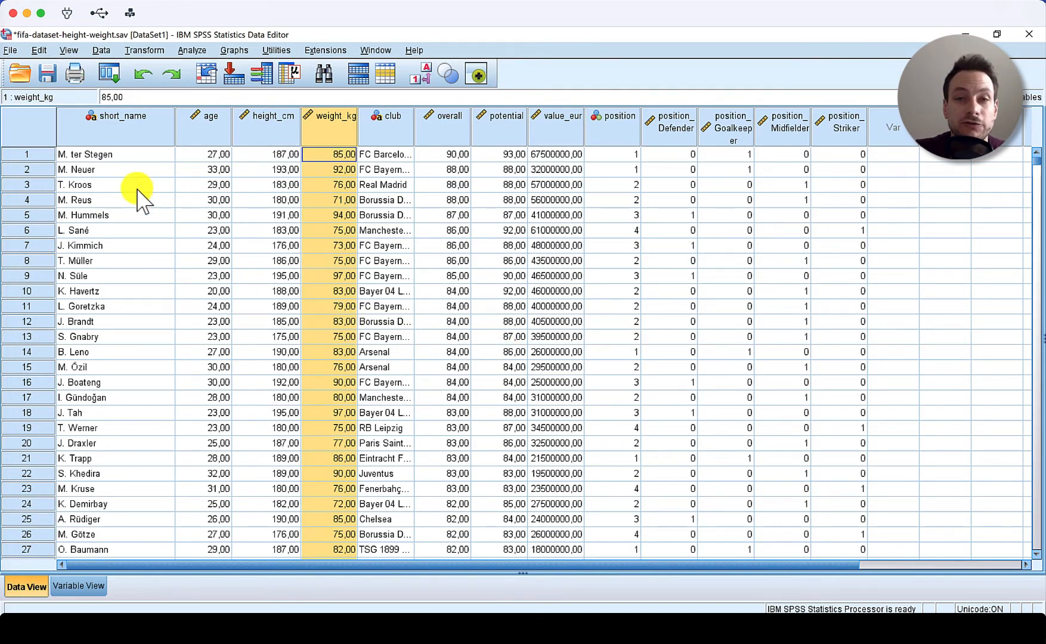
- Examine the dataset's variables such as short_name, age, height_cm, weight_kg and club
left_click(26, 156)
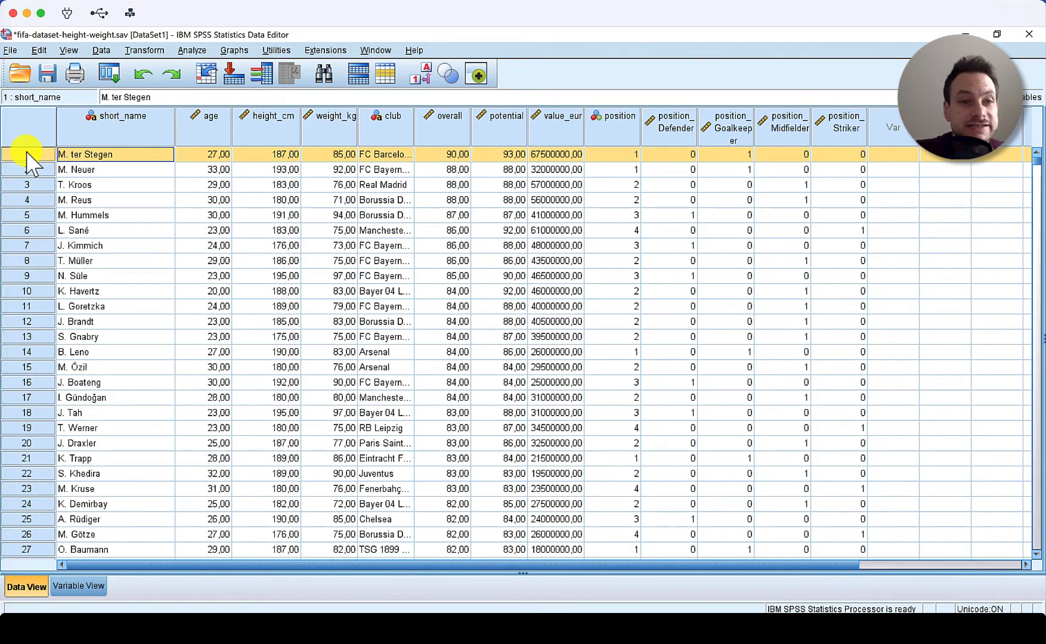
left_click(106, 134)
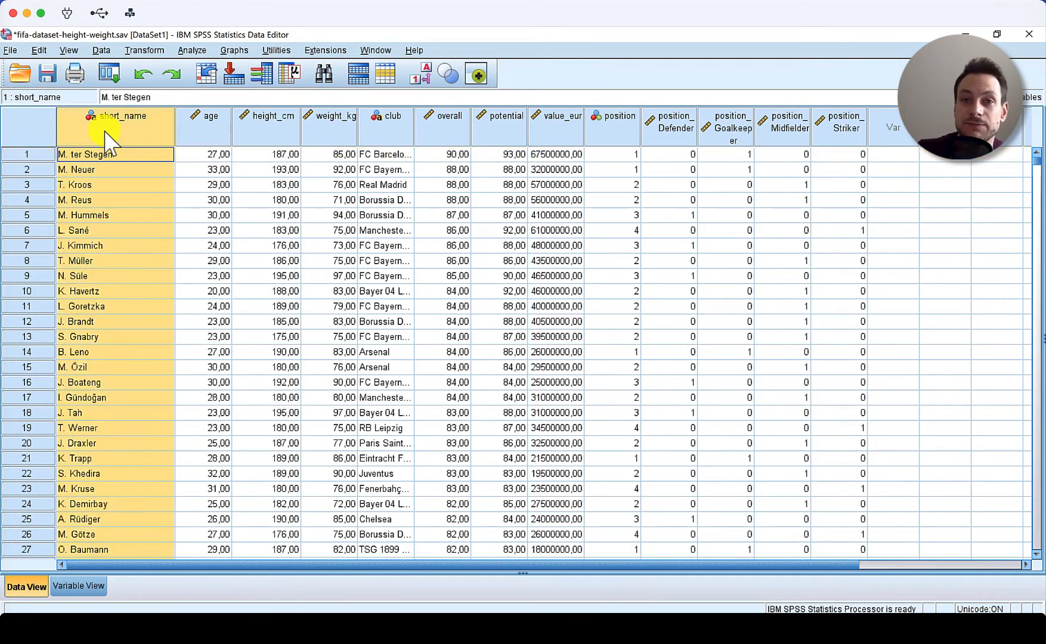
left_click(206, 126)
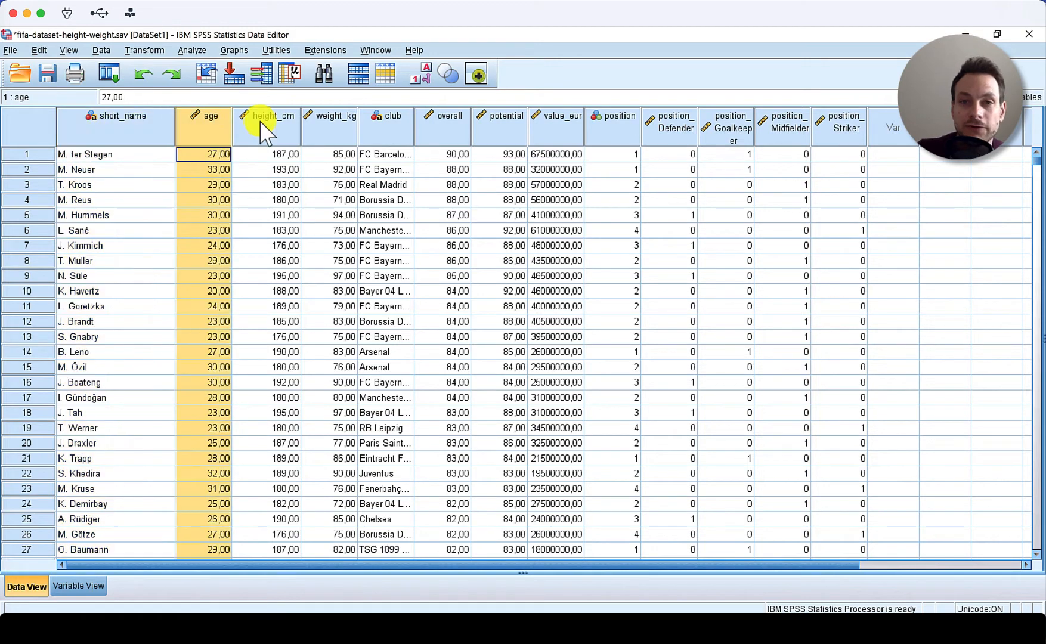
left_click(264, 128)
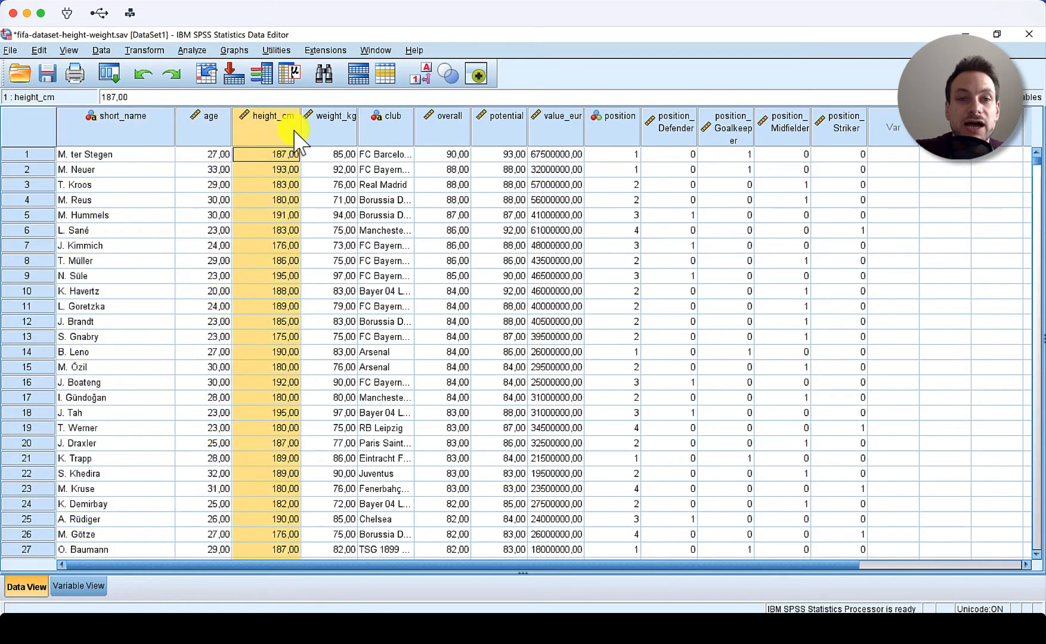
left_click(327, 132)
left_click(391, 143)
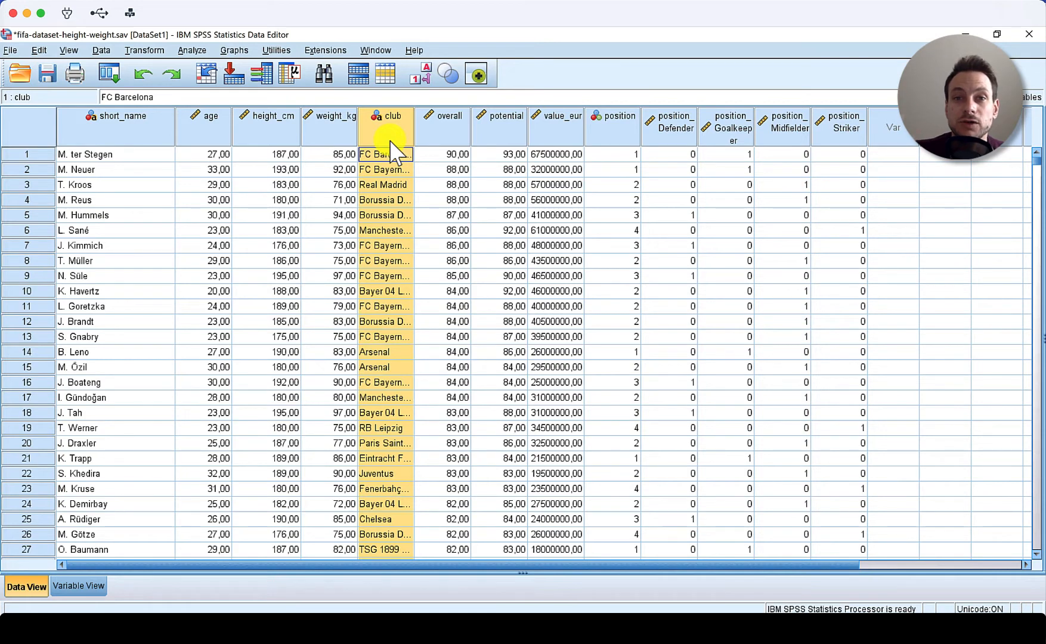
left_click(284, 132)
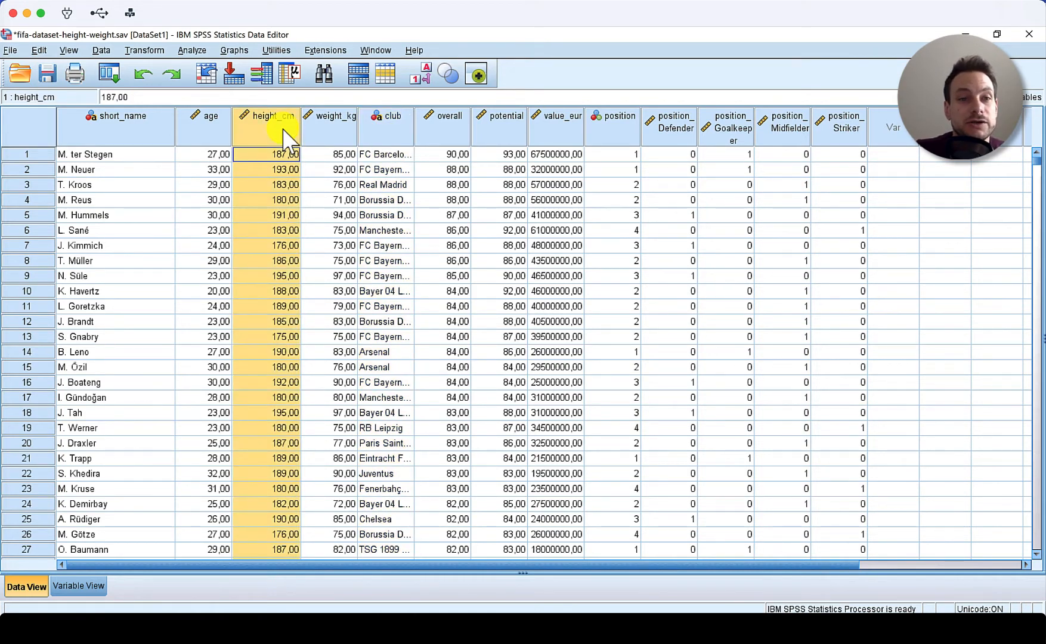
- Open Chart Builder and set up a 1-D boxplot with height_cm as its variable
left_click(242, 50)
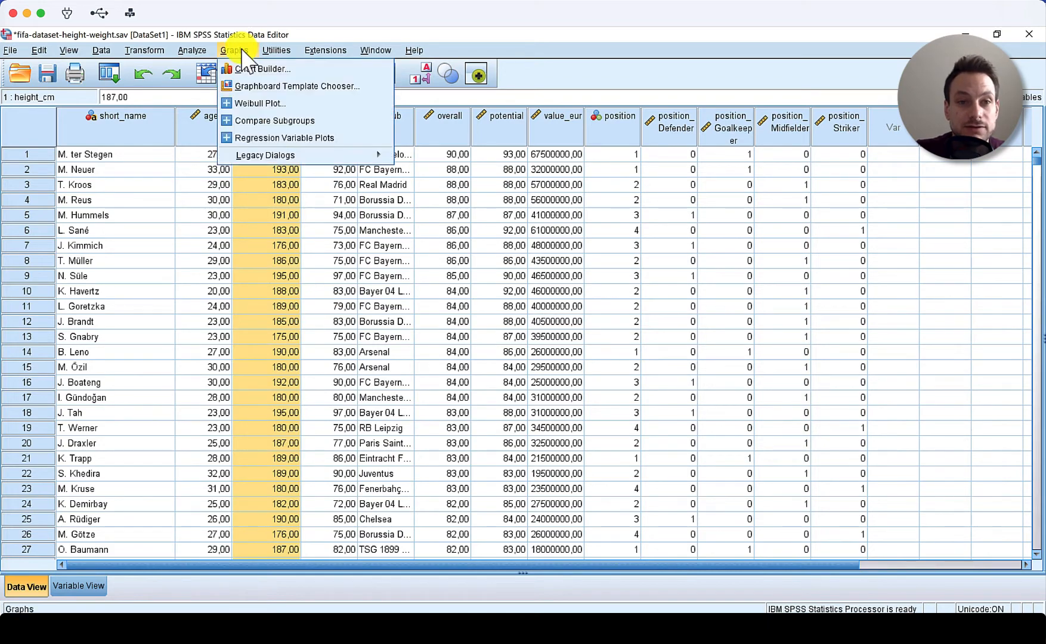
left_click(254, 70)
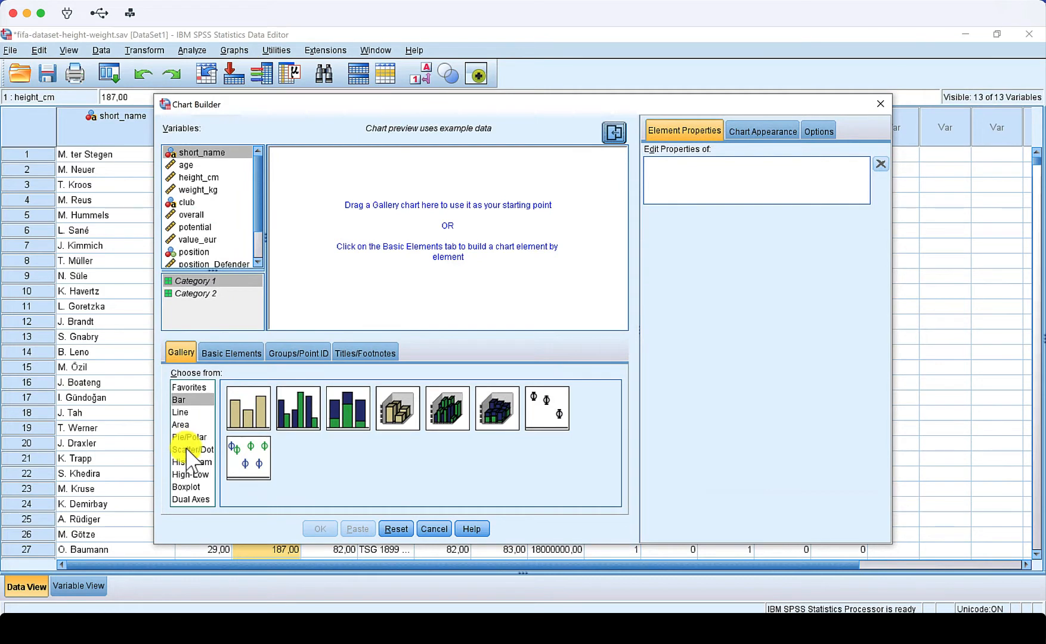
left_click(186, 487)
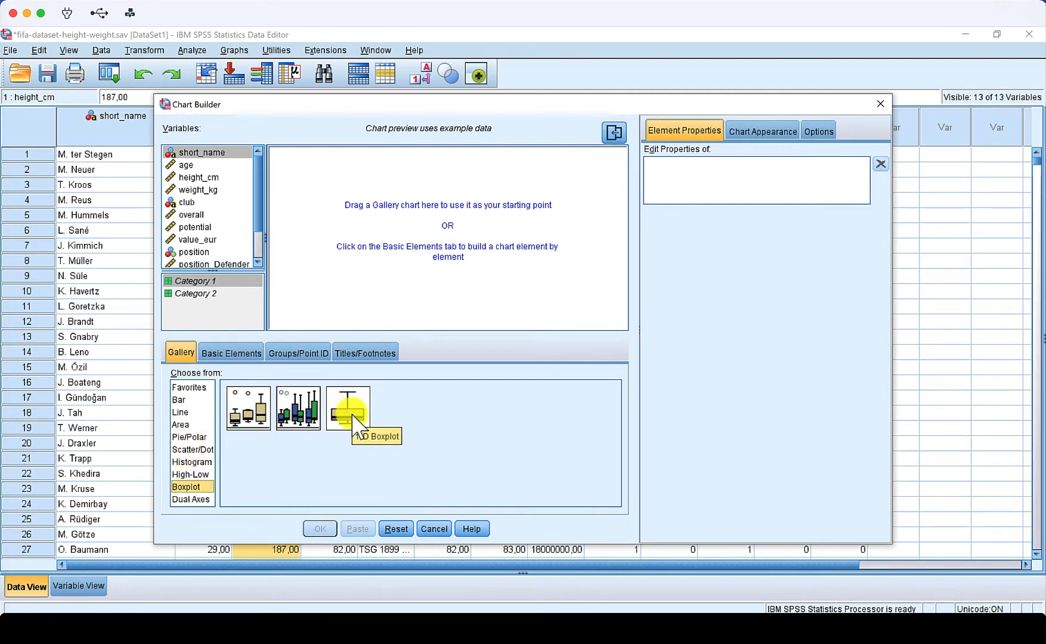
left_click_drag(354, 415, 425, 285)
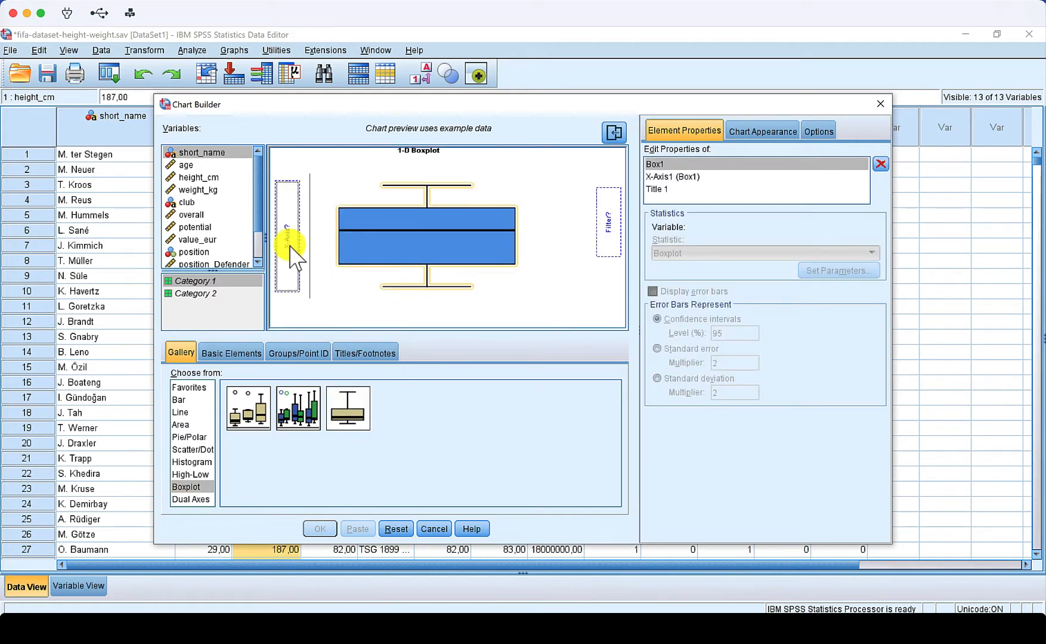
left_click(188, 177)
left_click_drag(188, 179, 280, 205)
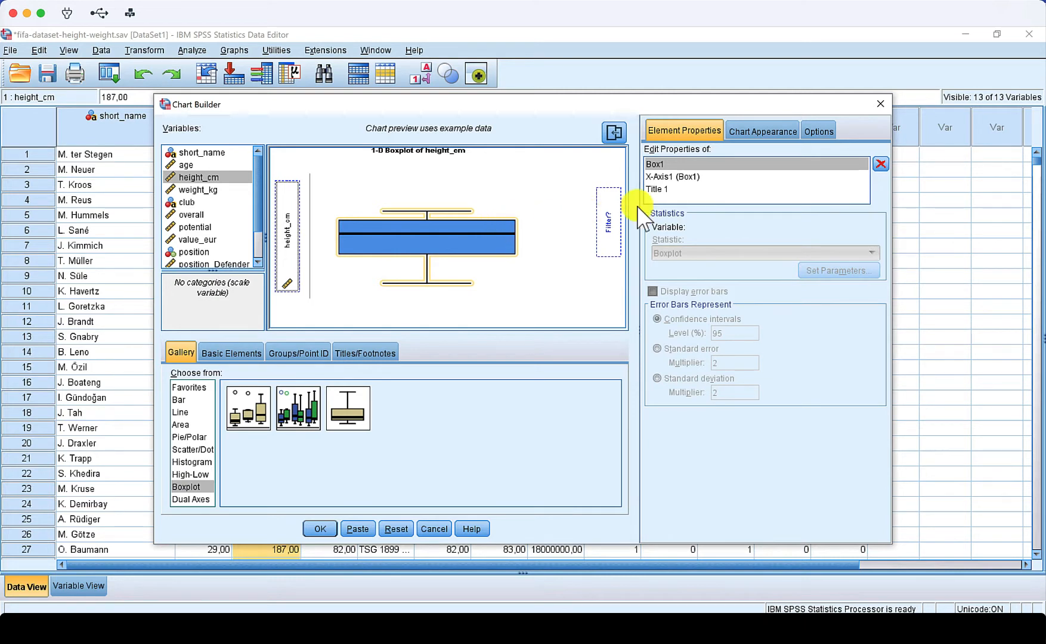
- Remove the boxplot's title and generate the chart
left_click(689, 189)
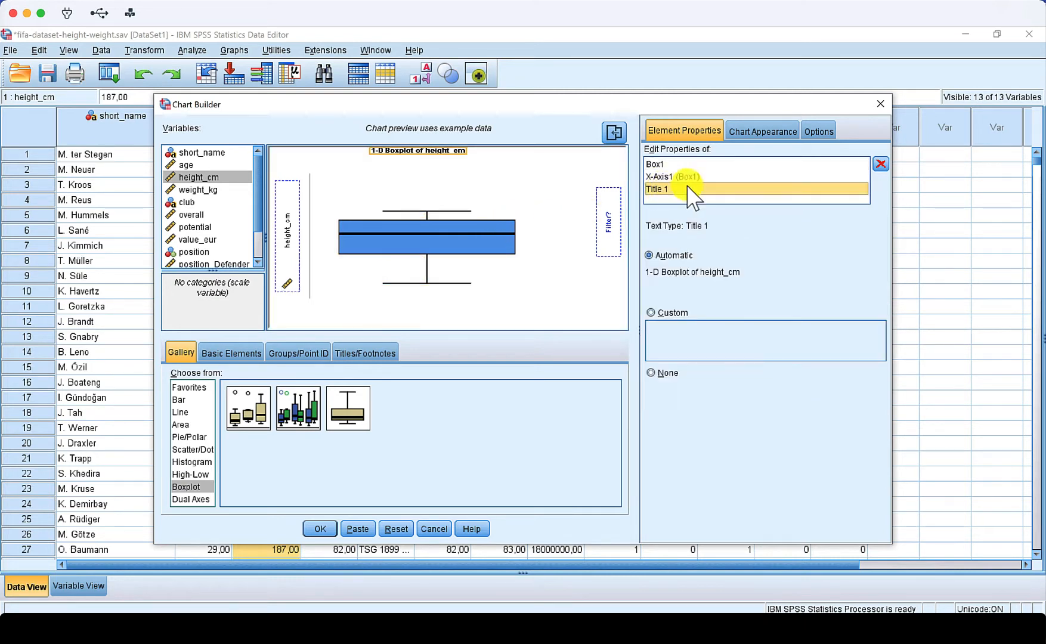
left_click(881, 164)
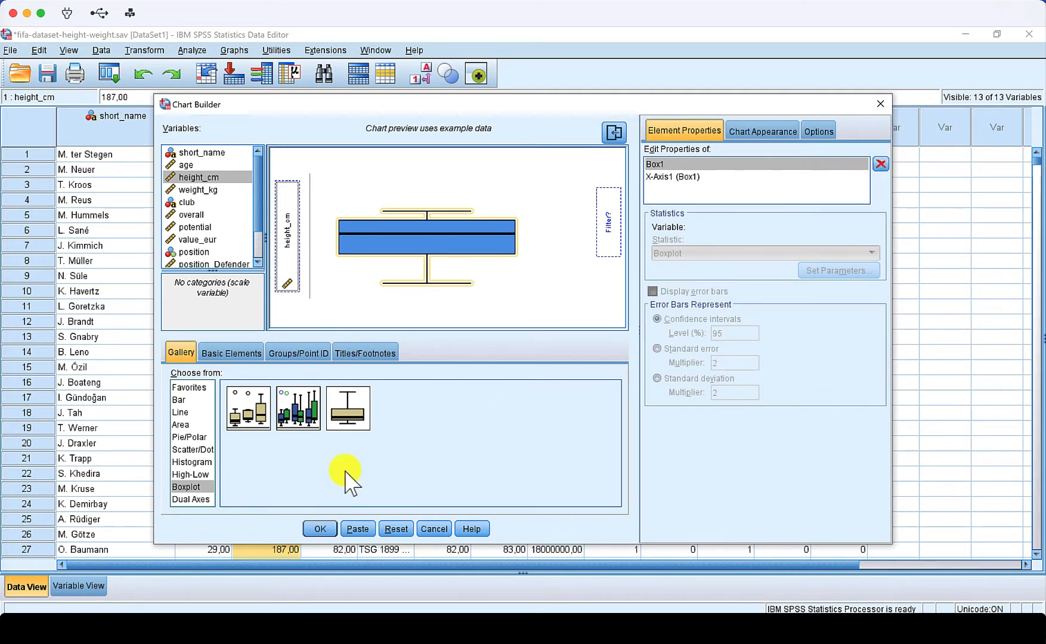
left_click(320, 529)
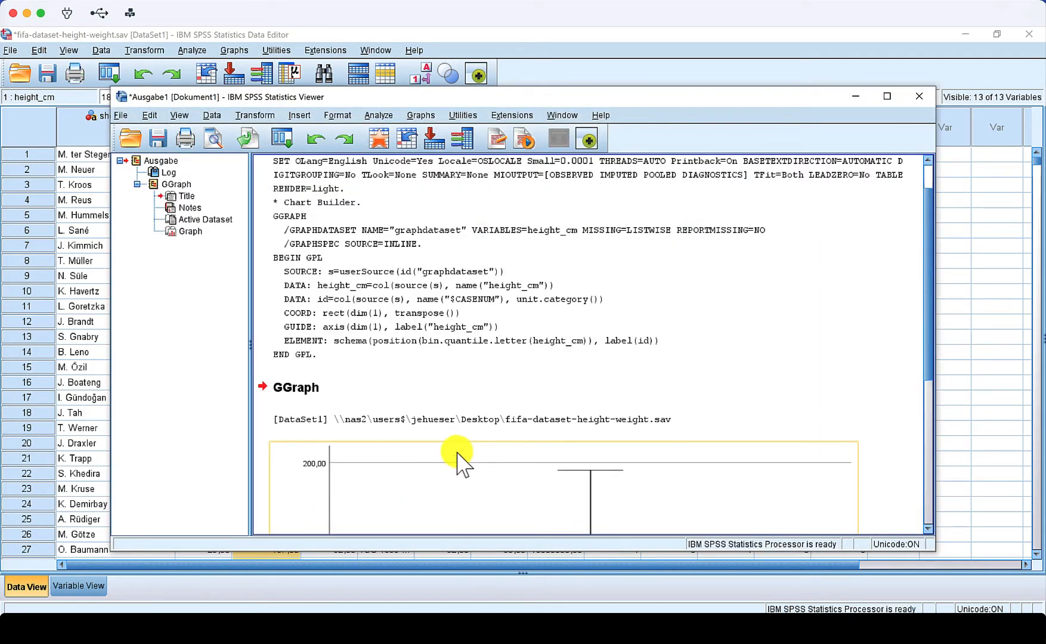
- Reopen and reset Chart Builder, then set up a simple histogram of weight_kg
scroll(460, 467, "down", 5)
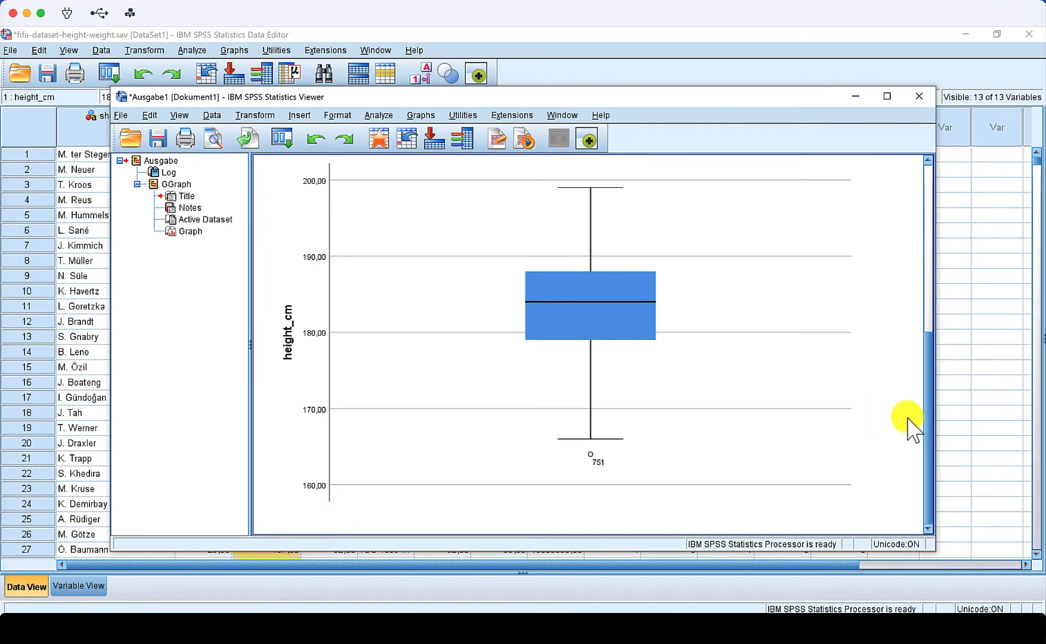
scroll(929, 417, "up", 1)
scroll(932, 425, "up", 1)
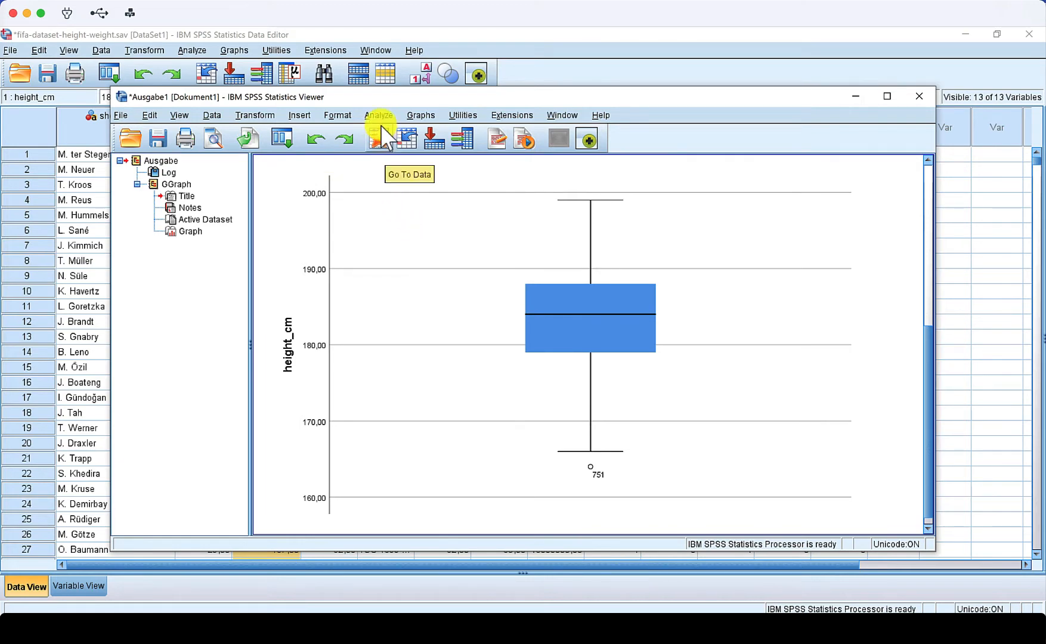
left_click(419, 116)
left_click(424, 133)
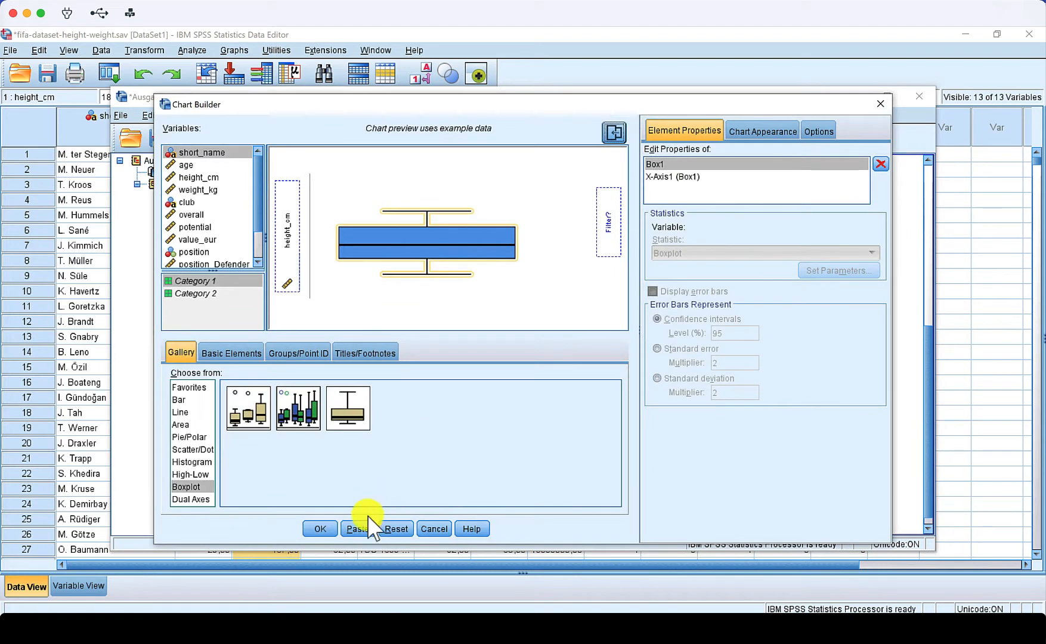
left_click(395, 529)
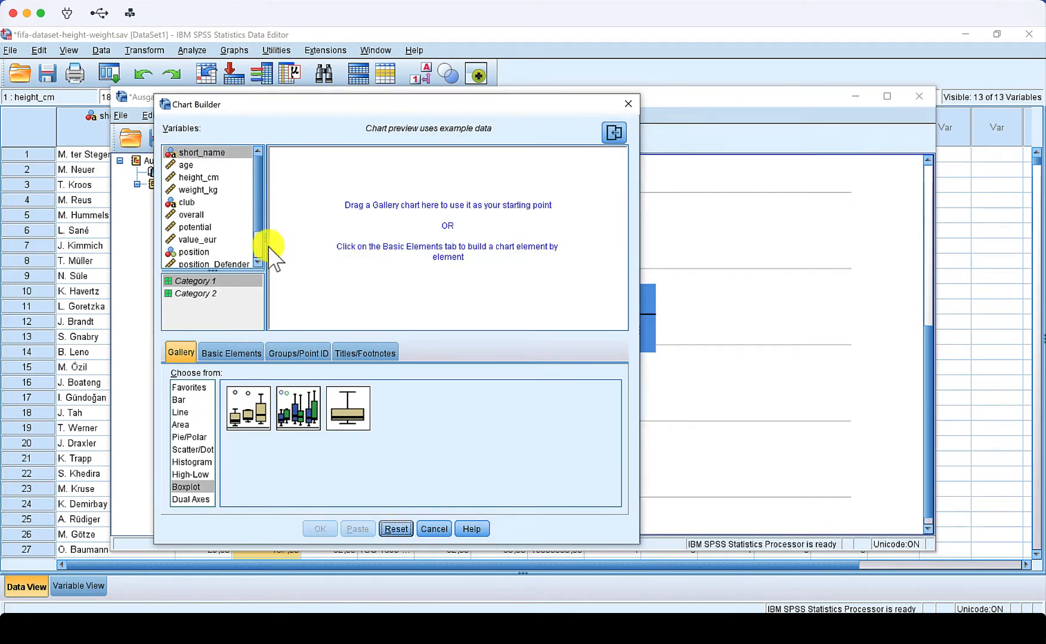
left_click(185, 462)
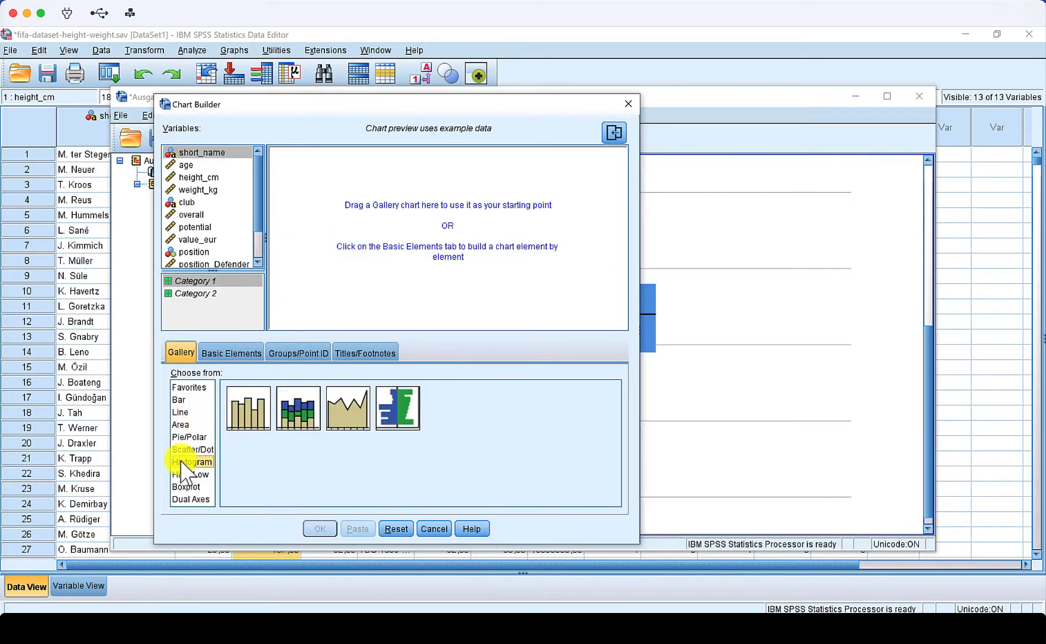
left_click_drag(251, 419, 385, 265)
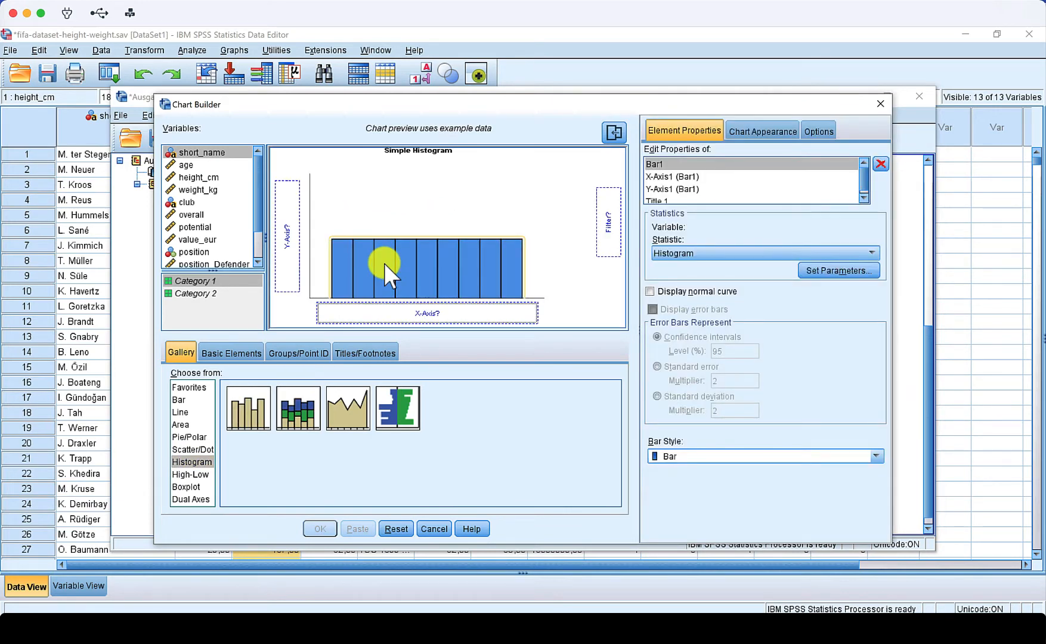
left_click_drag(202, 190, 366, 307)
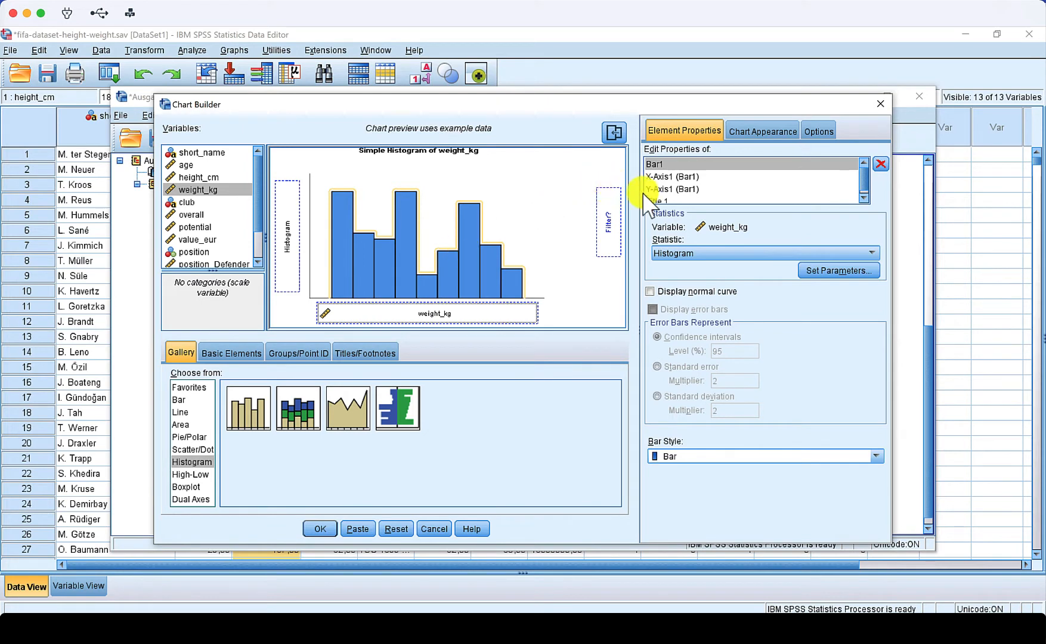
- Remove the histogram's title and generate the chart
left_click(663, 191)
left_click(674, 201)
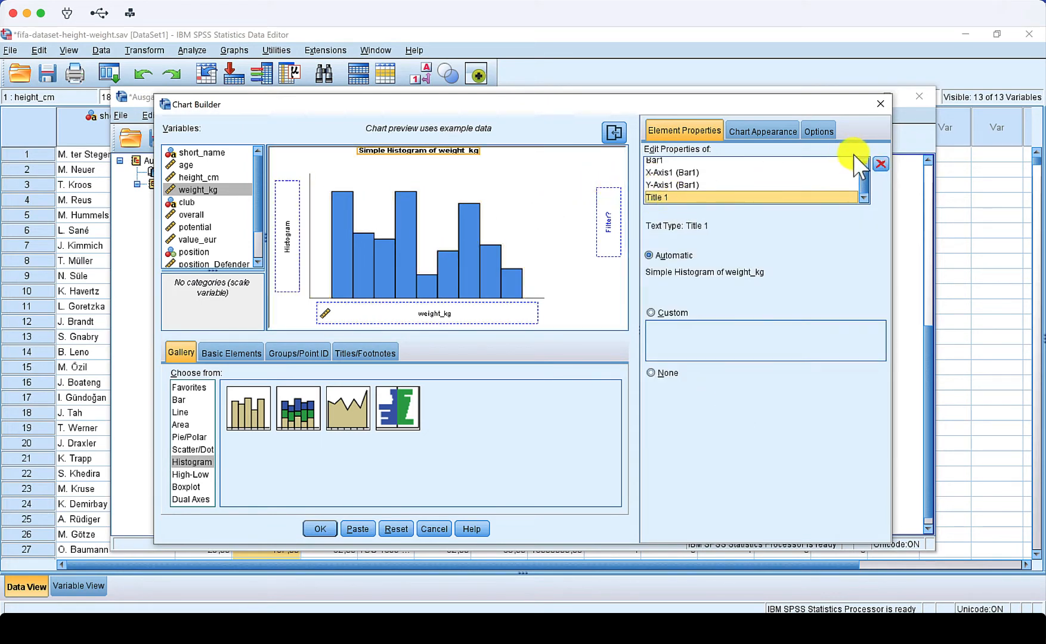
left_click(880, 164)
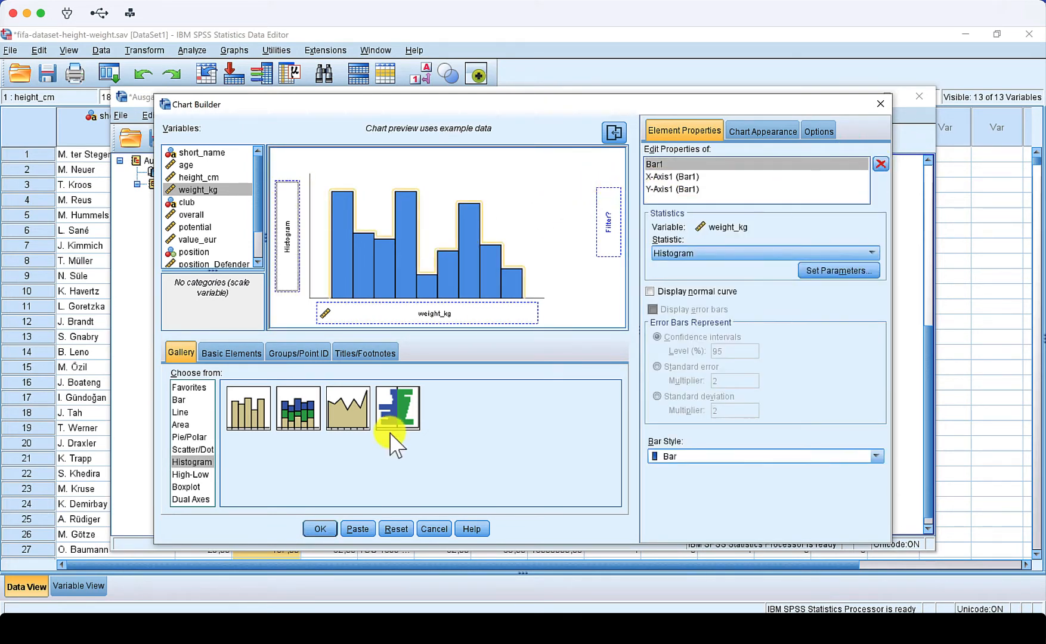
left_click(319, 530)
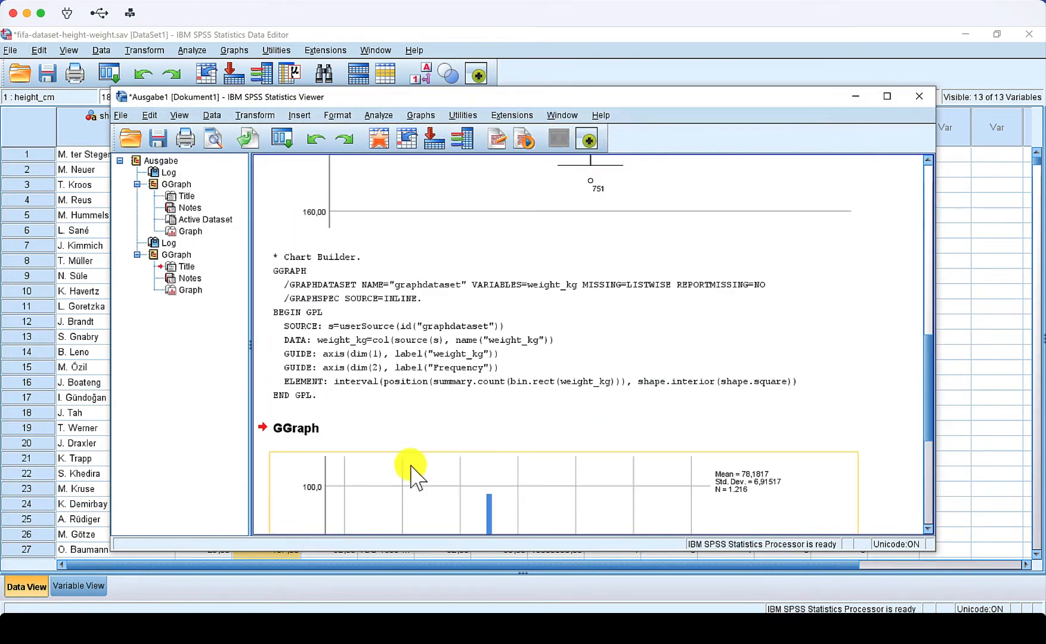
- Reopen and reset Chart Builder, then start a simple scatter plot from the Scatter/Dot gallery
left_click_drag(929, 357, 928, 460)
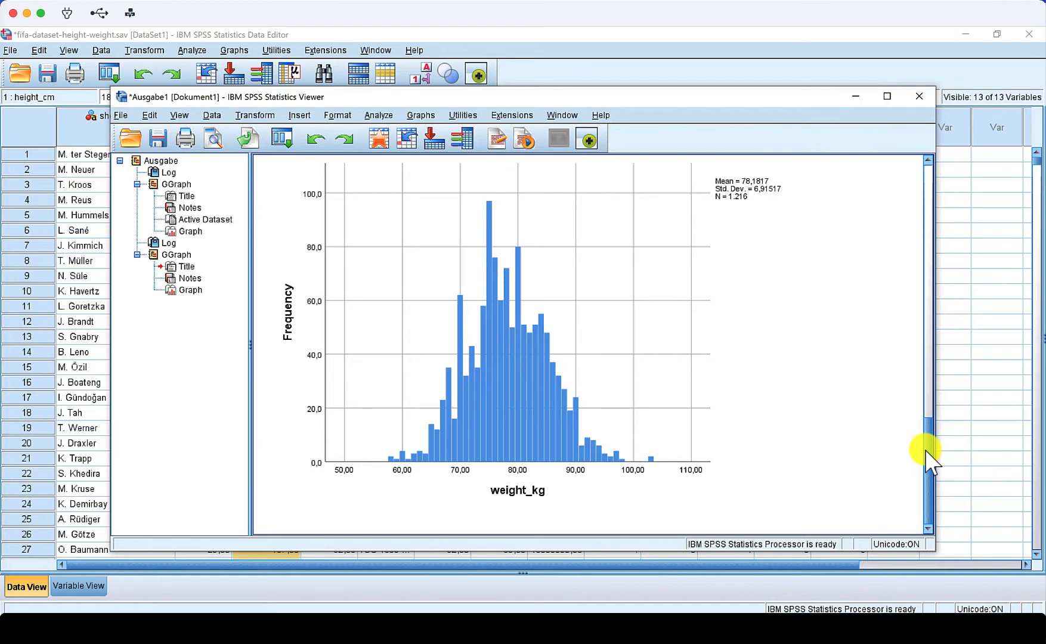
left_click(784, 432)
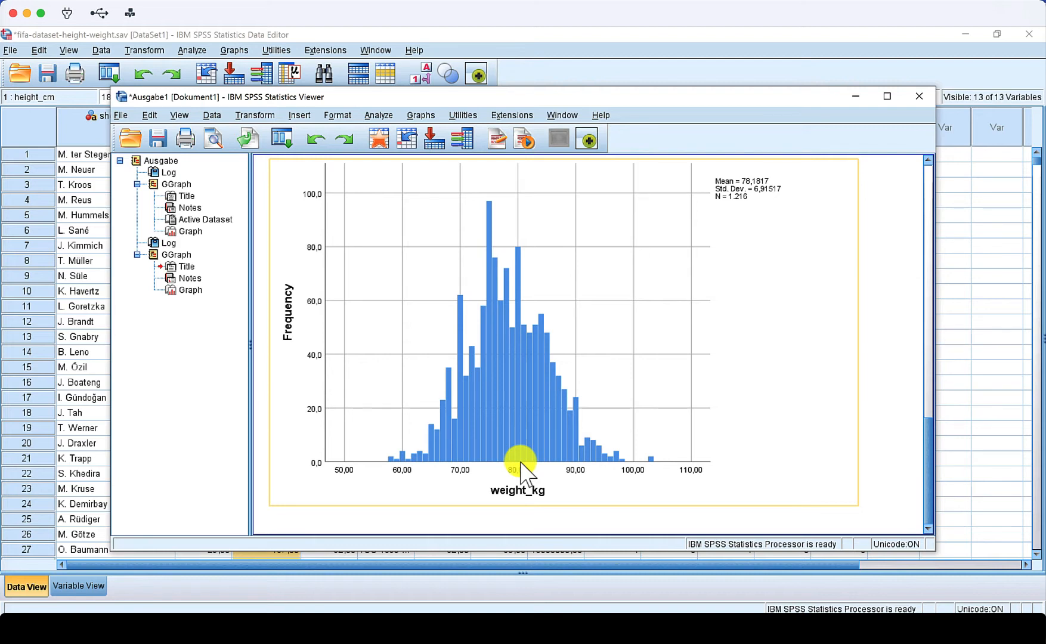
left_click(420, 115)
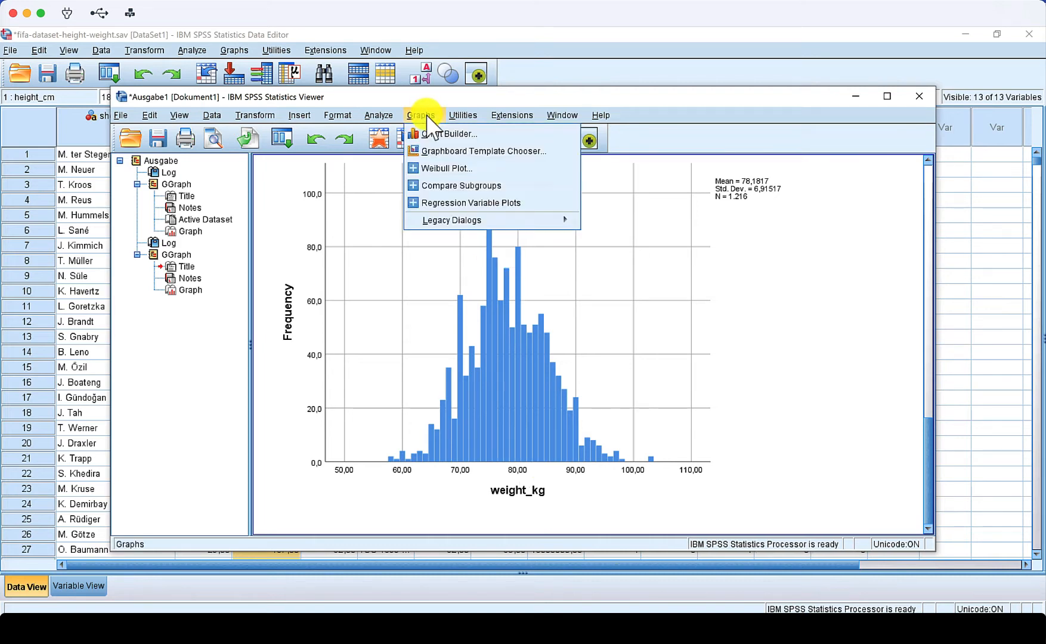
left_click(436, 135)
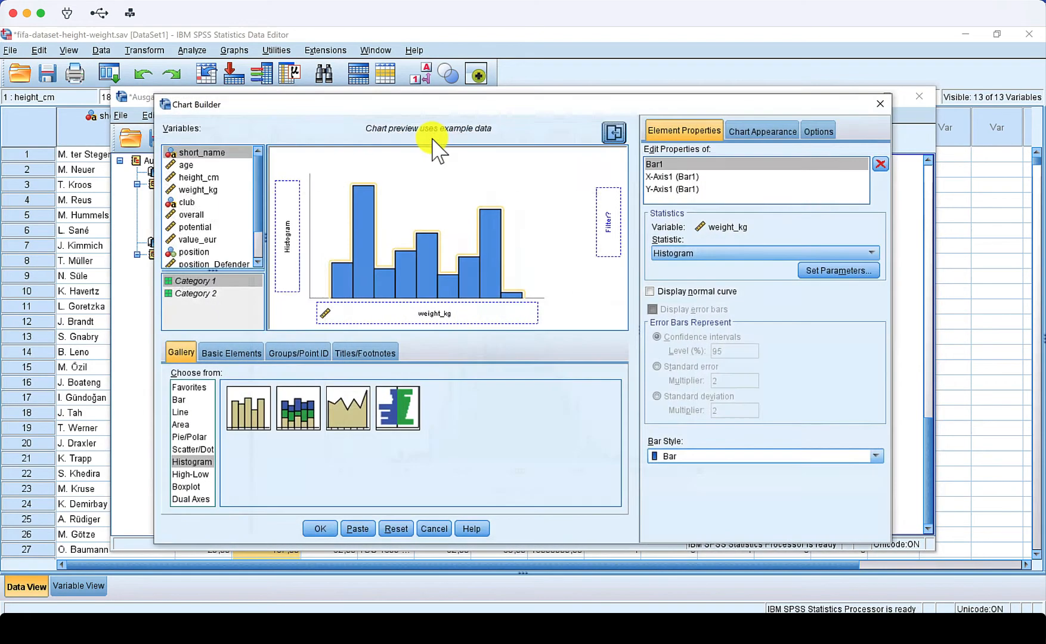
left_click(396, 529)
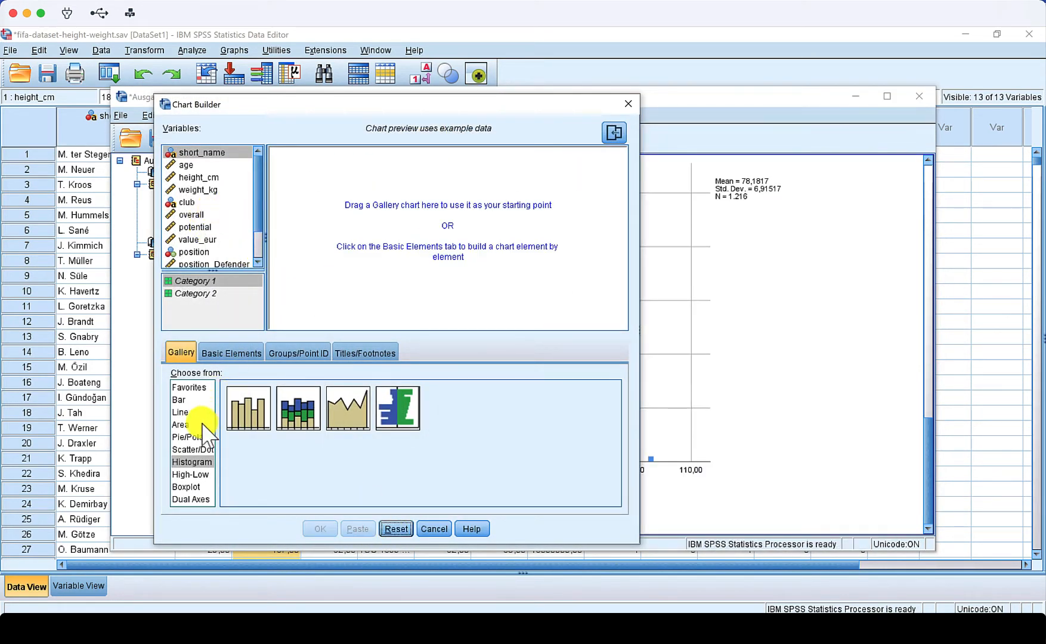
left_click(191, 449)
left_click_drag(246, 418, 341, 273)
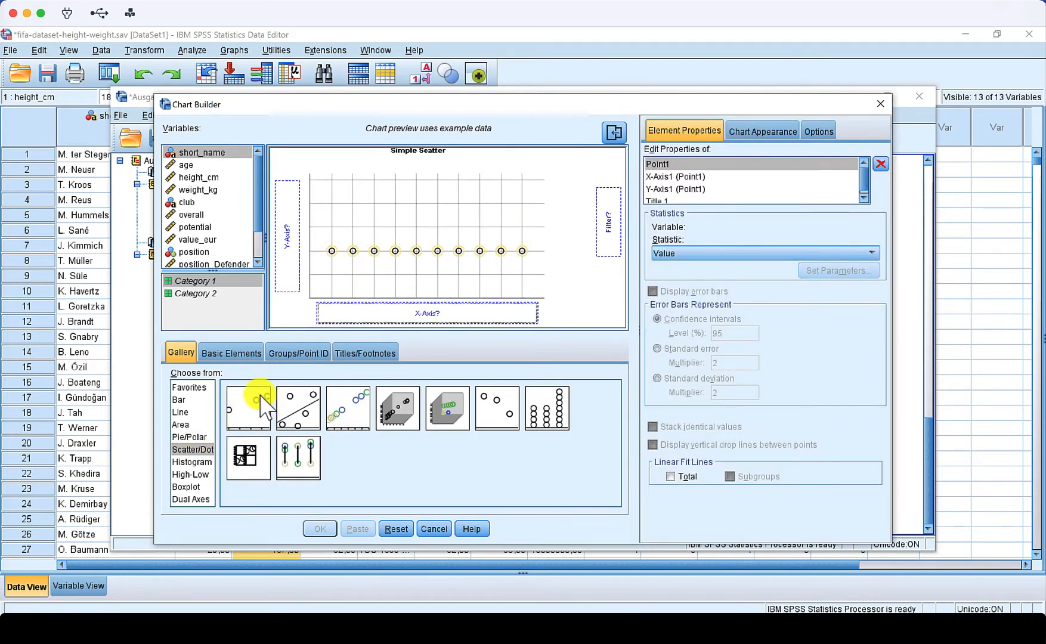
- Put height_cm on the x-axis and weight_kg on the y-axis, then generate the scatter plot
left_click_drag(192, 177, 372, 310)
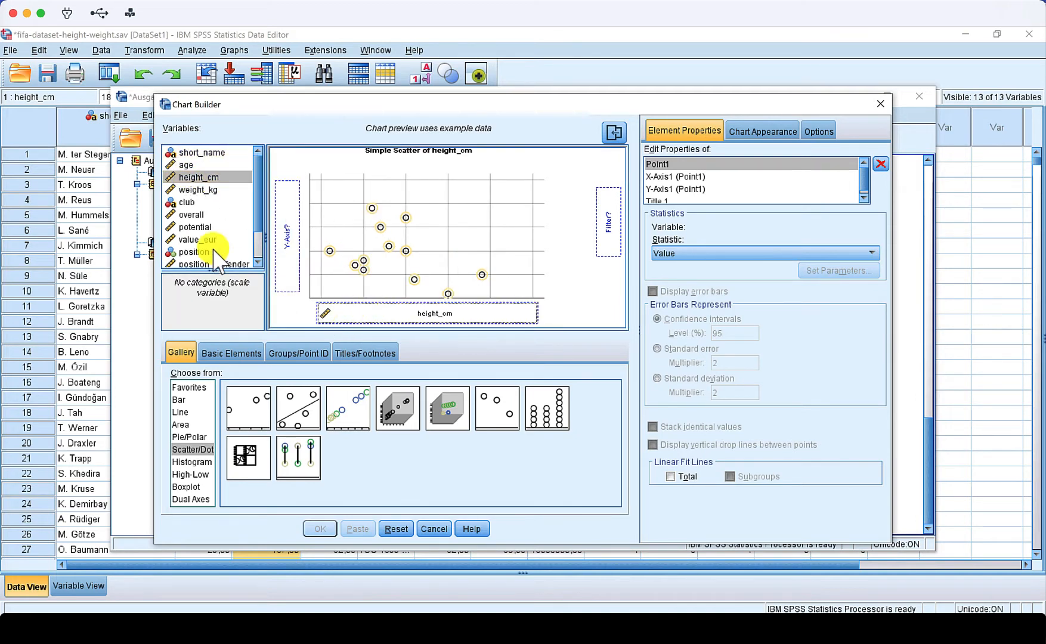
left_click_drag(193, 190, 285, 225)
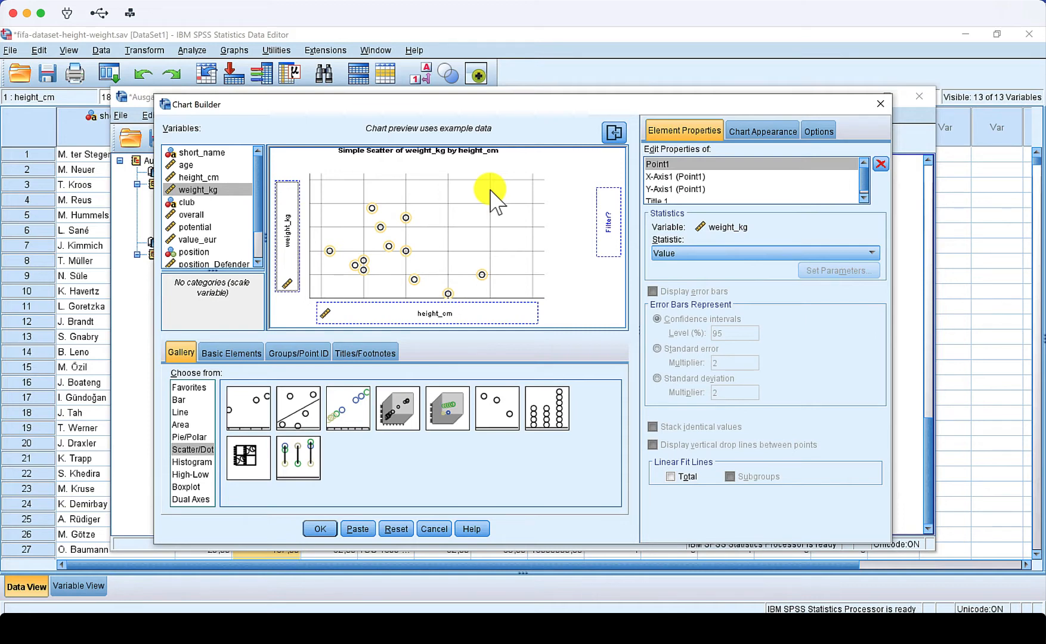
left_click(320, 529)
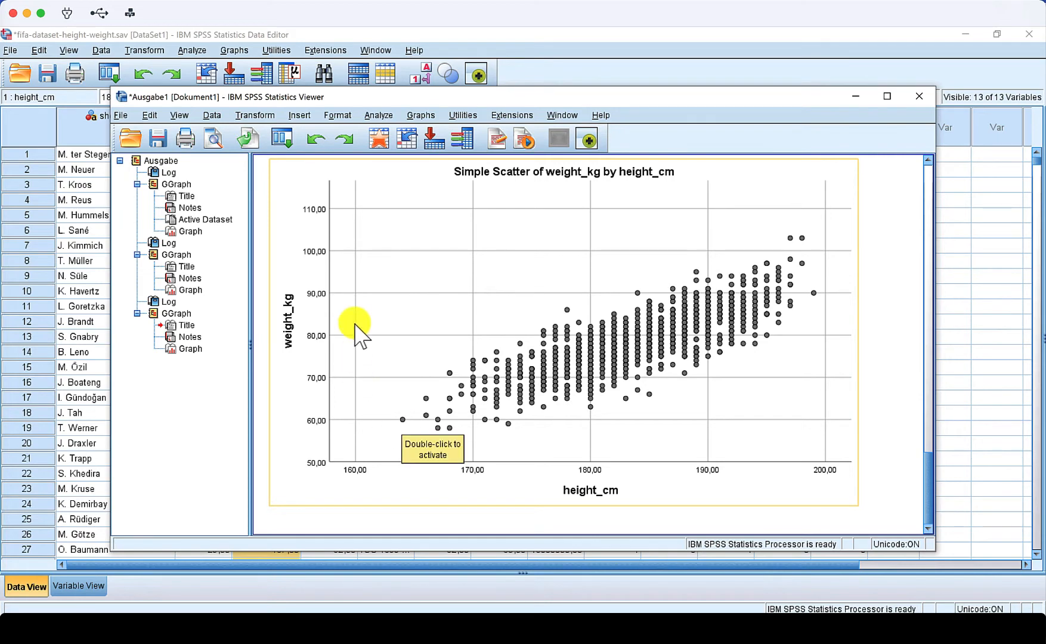
- Run a linear regression with weight_kg as the dependent variable and height_cm as the independent variable
left_click(379, 115)
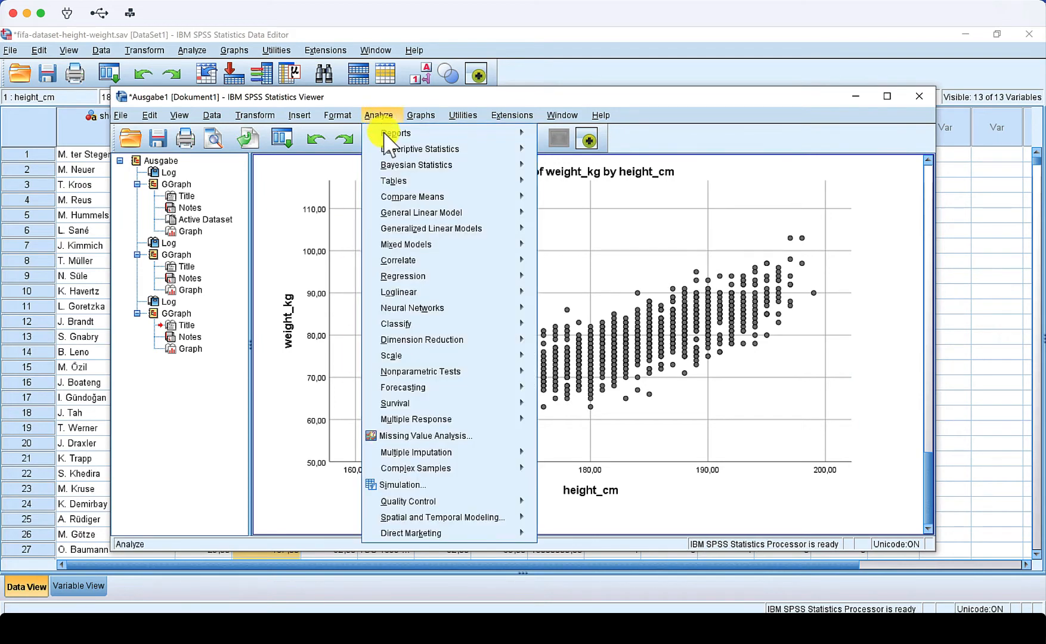
mouse_move(474, 275)
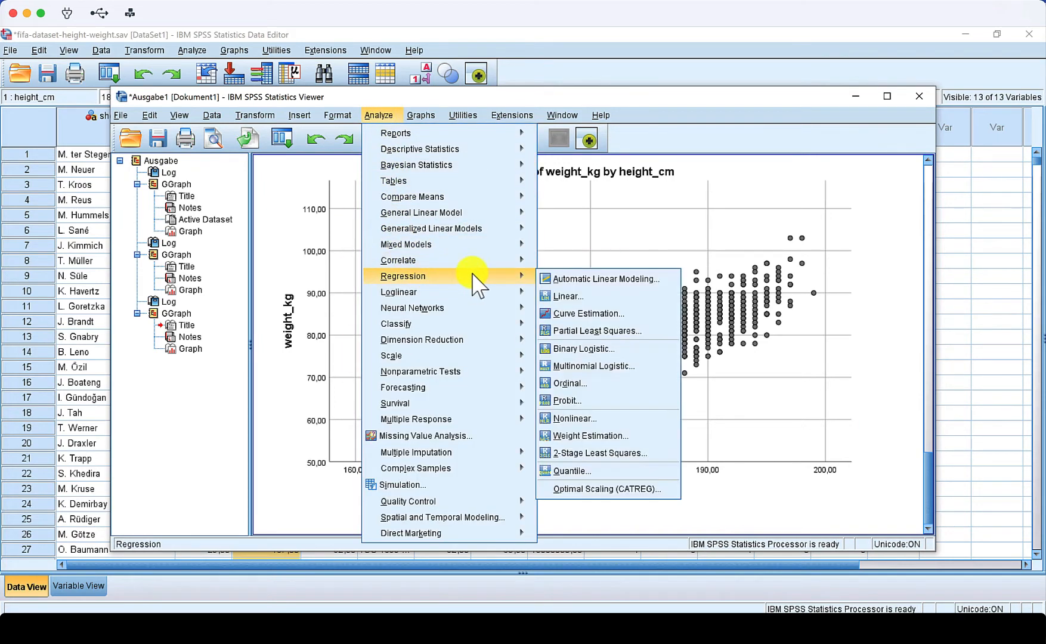
left_click(567, 296)
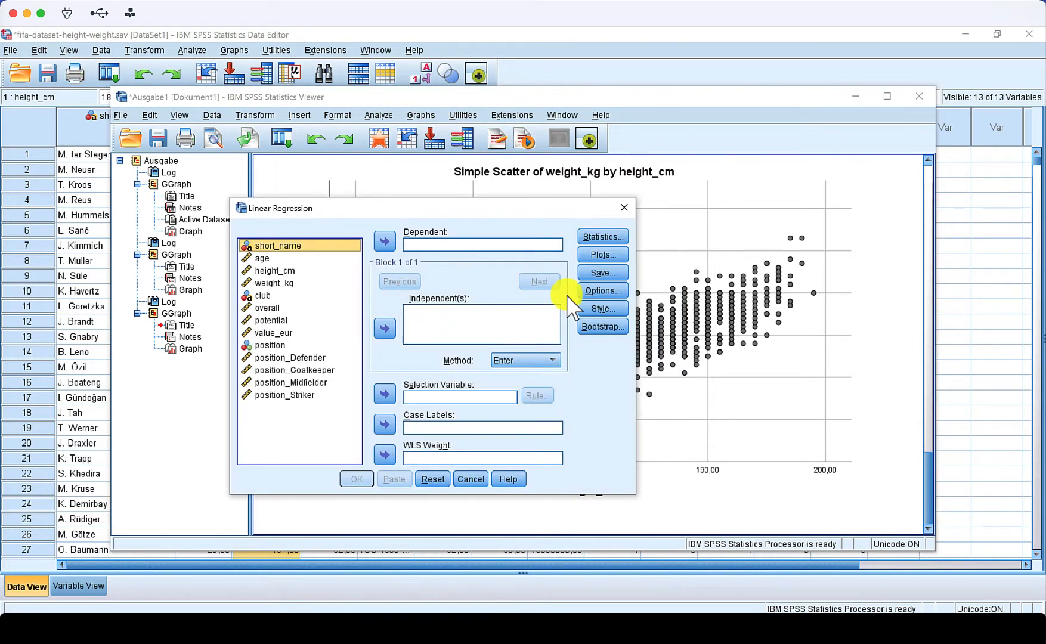
left_click(261, 283)
left_click_drag(261, 285, 439, 243)
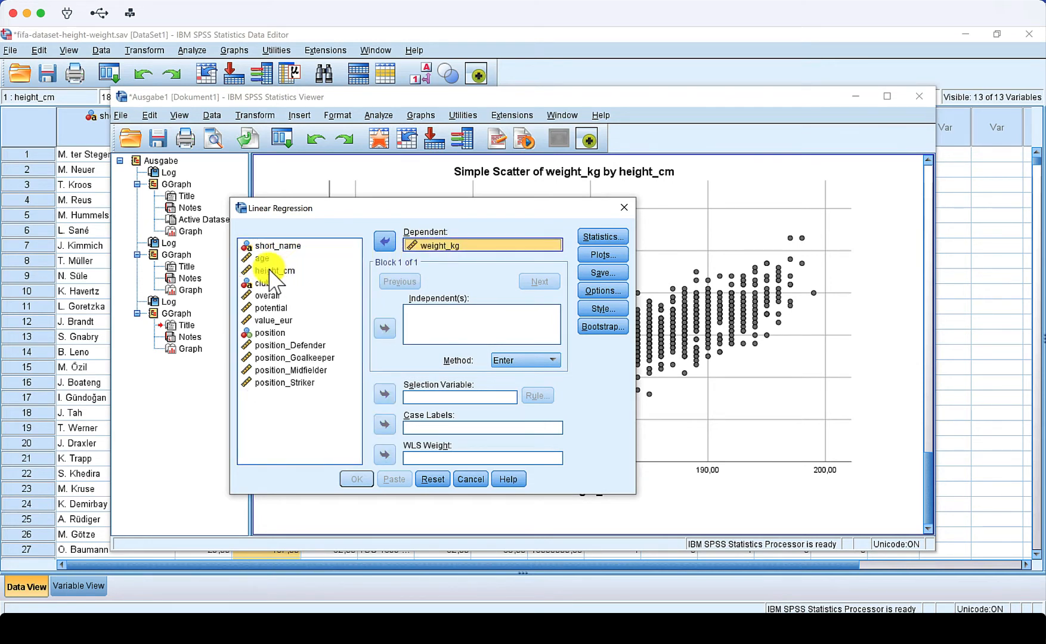
left_click_drag(272, 271, 431, 342)
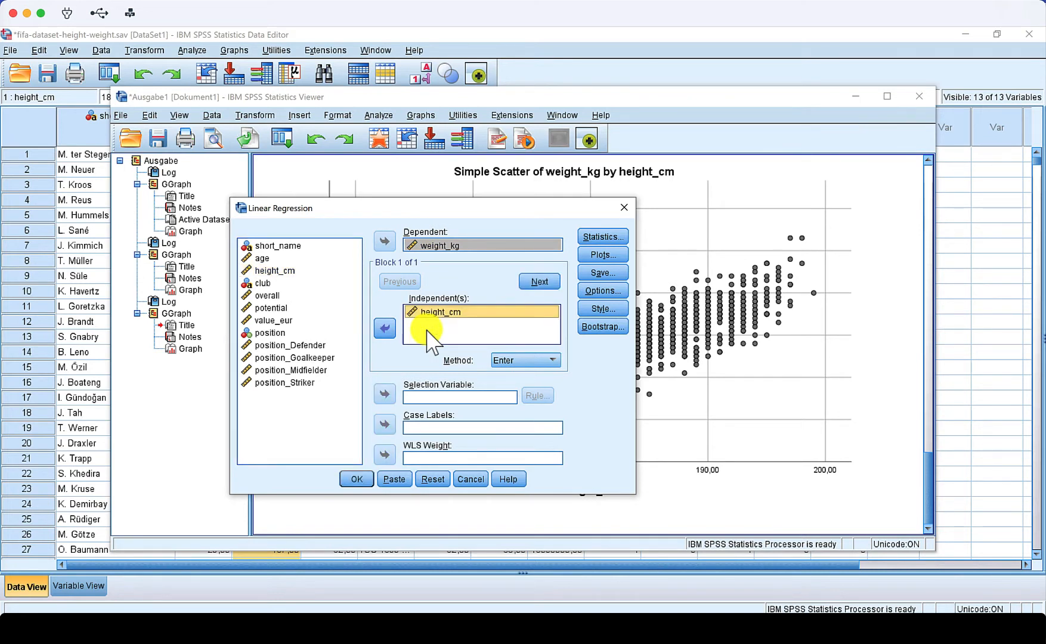
left_click(354, 480)
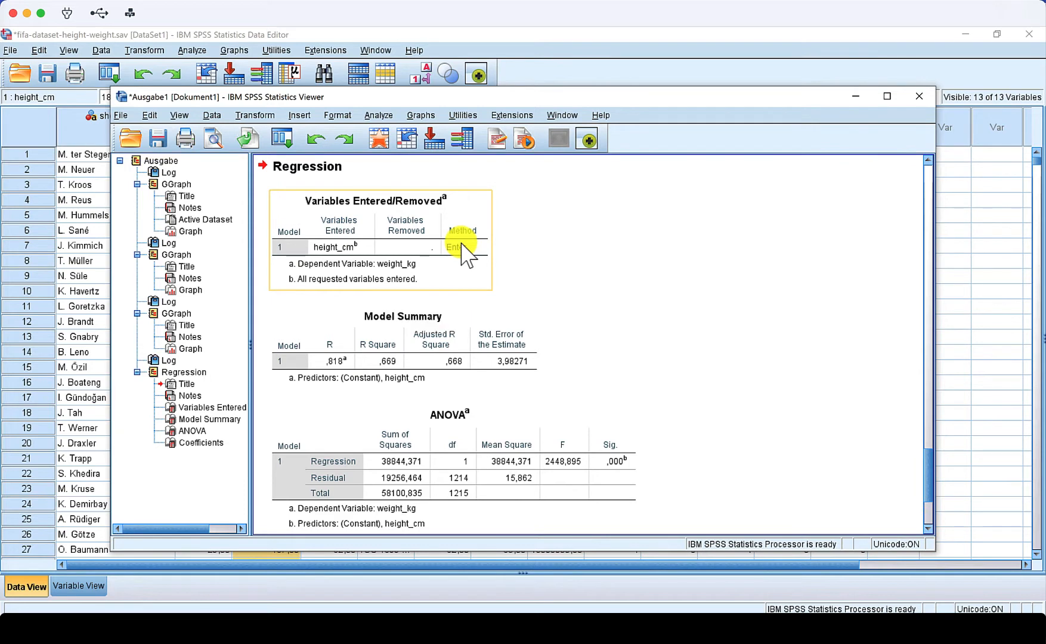
- Examine the regression output tables: Variables Entered, Model Summary, ANOVA and Coefficients
left_click(457, 333)
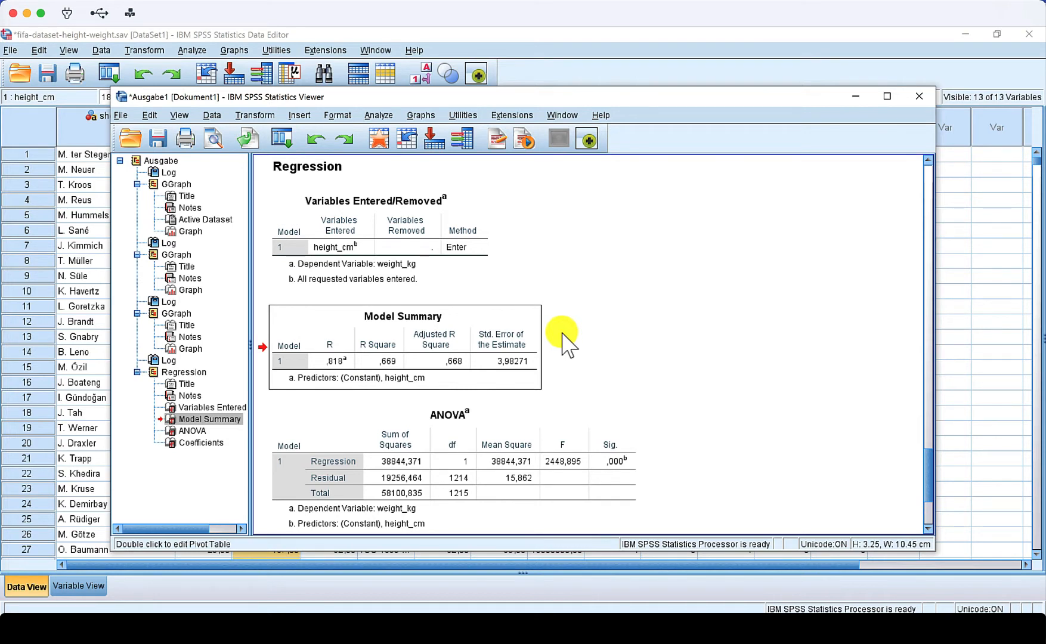
left_click(389, 382)
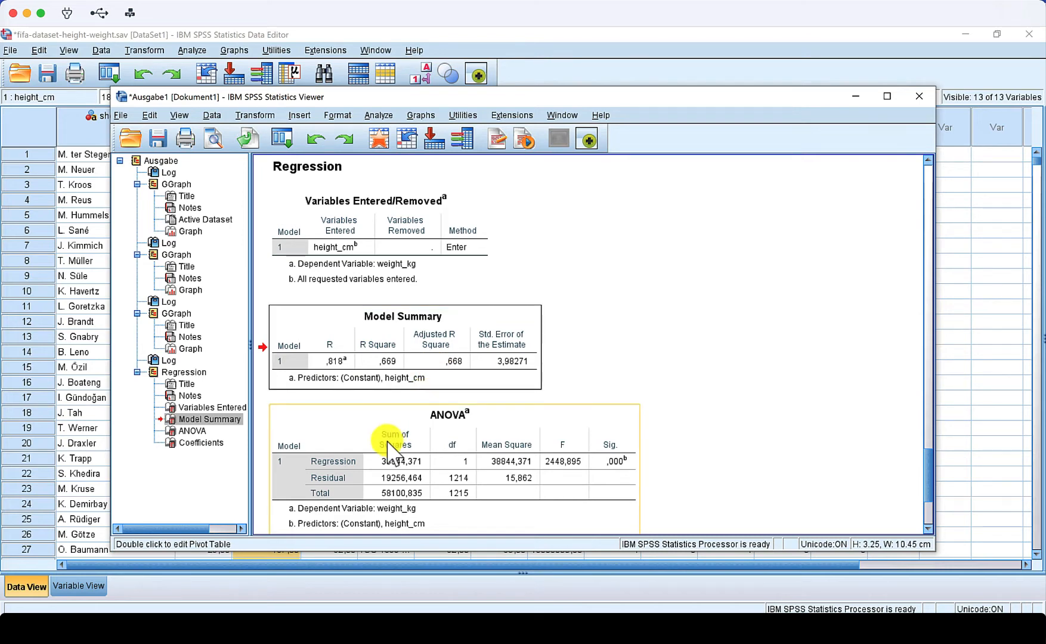
scroll(388, 453, "down", 5)
left_click(486, 340)
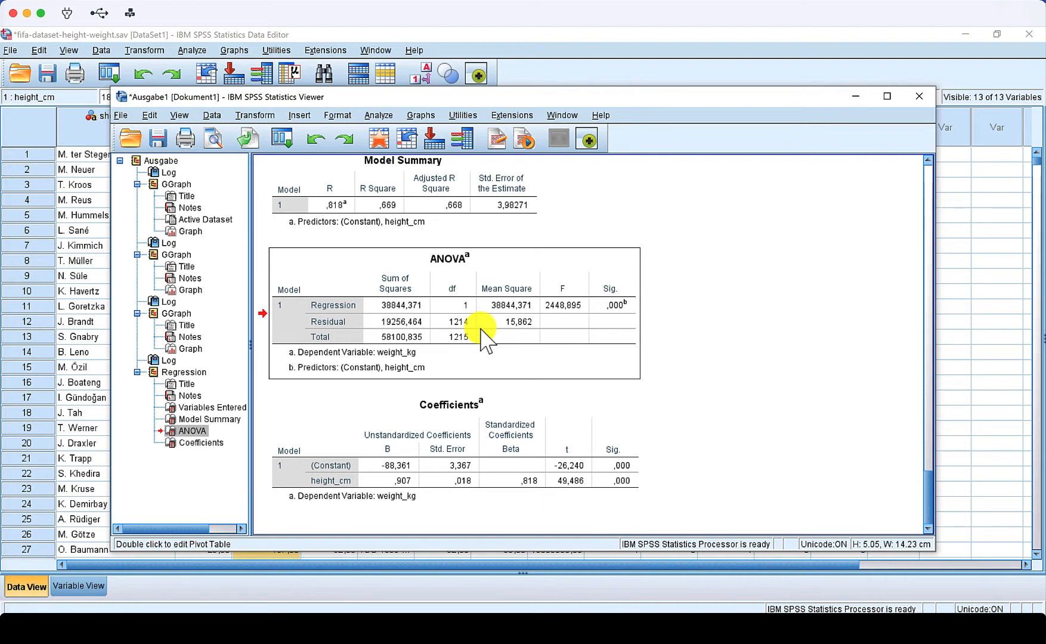
left_click(482, 328)
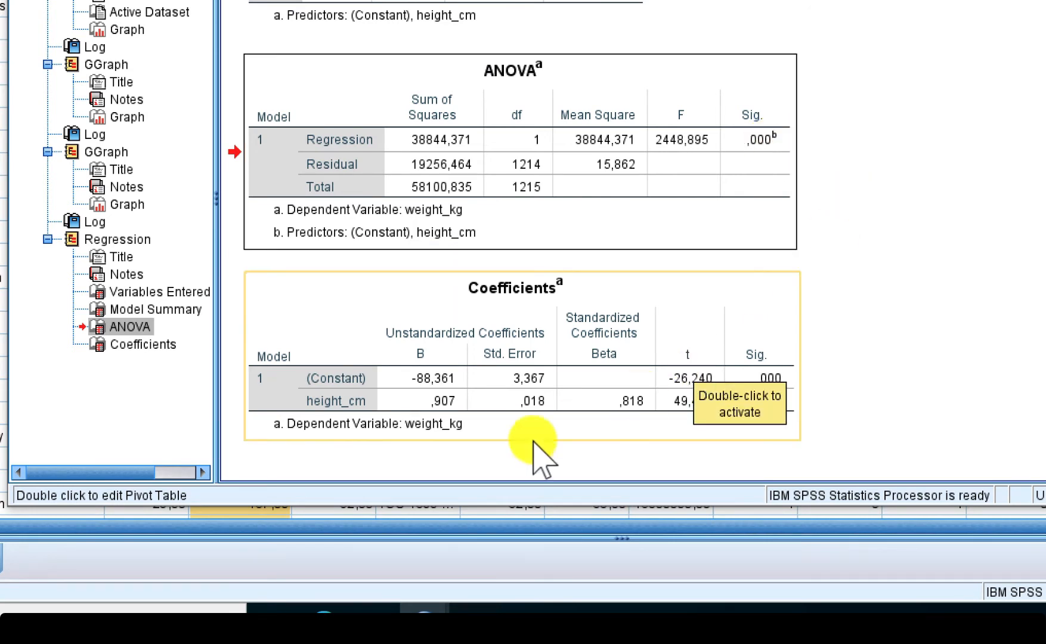
left_click(506, 397)
left_click(430, 383)
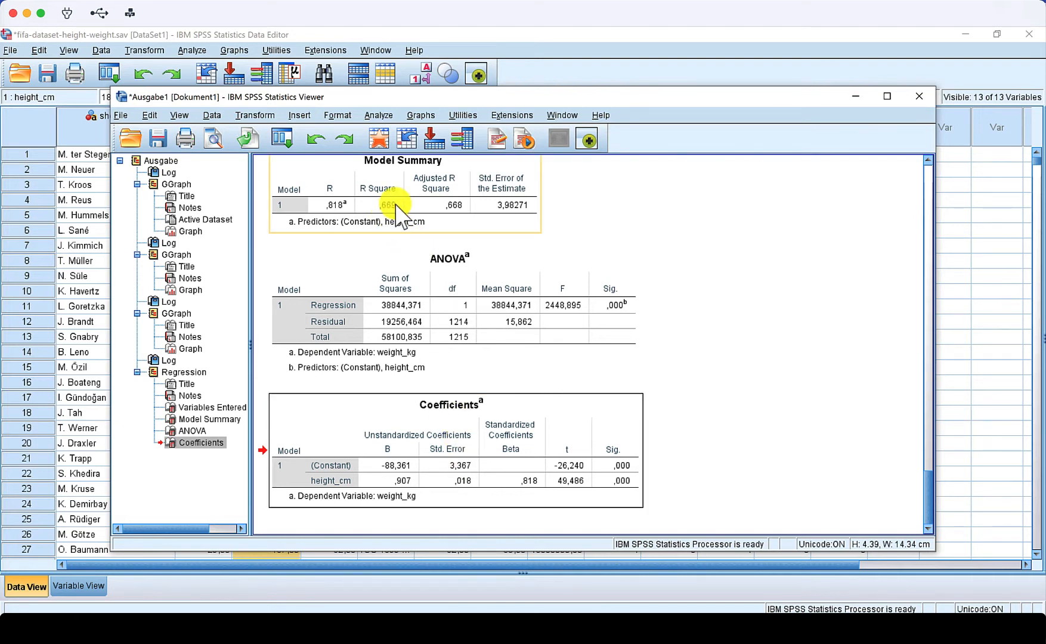
- Rerun the linear regression, saving the unstandardized residuals as a new variable
left_click(379, 115)
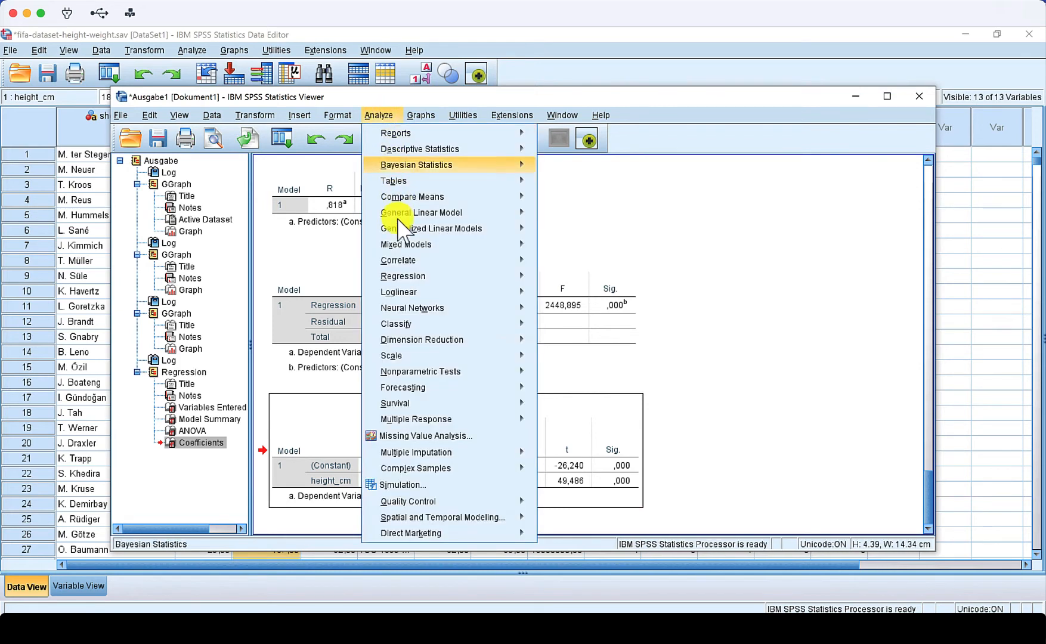
mouse_move(519, 292)
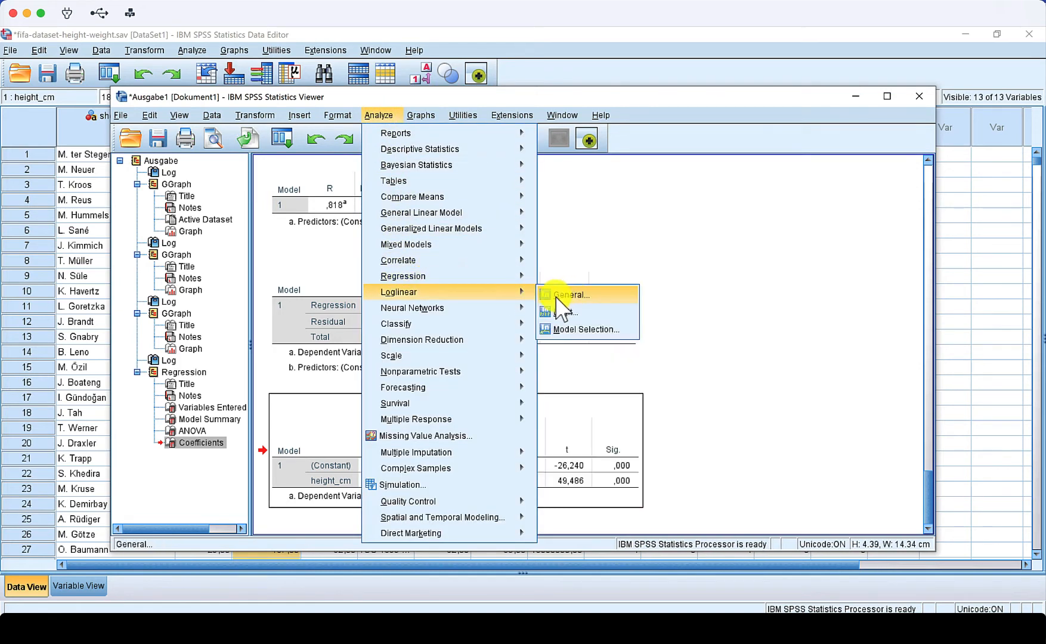
left_click(570, 298)
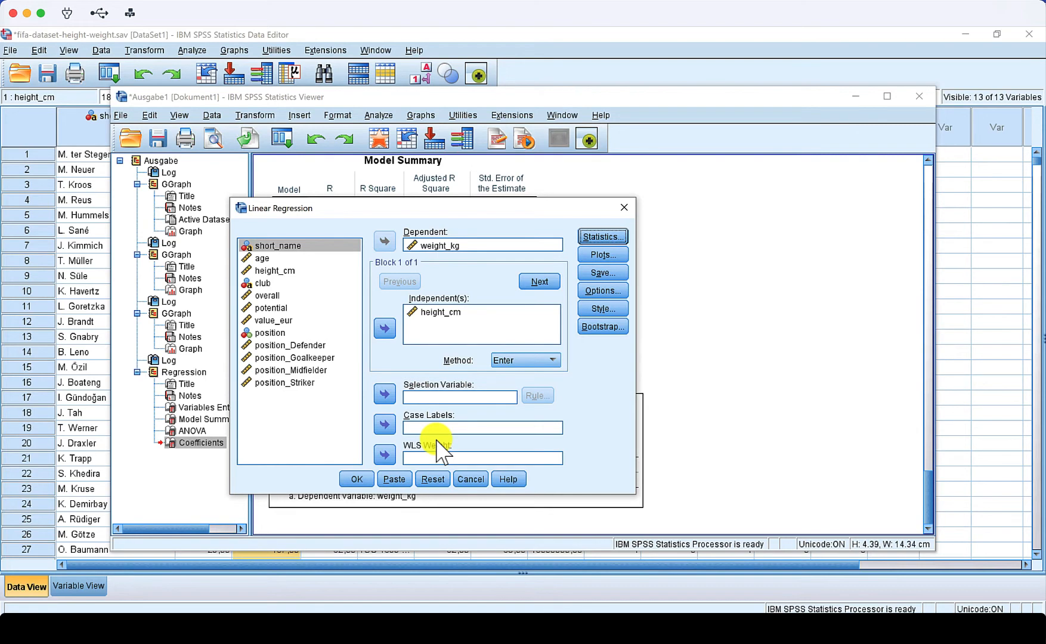
left_click(603, 273)
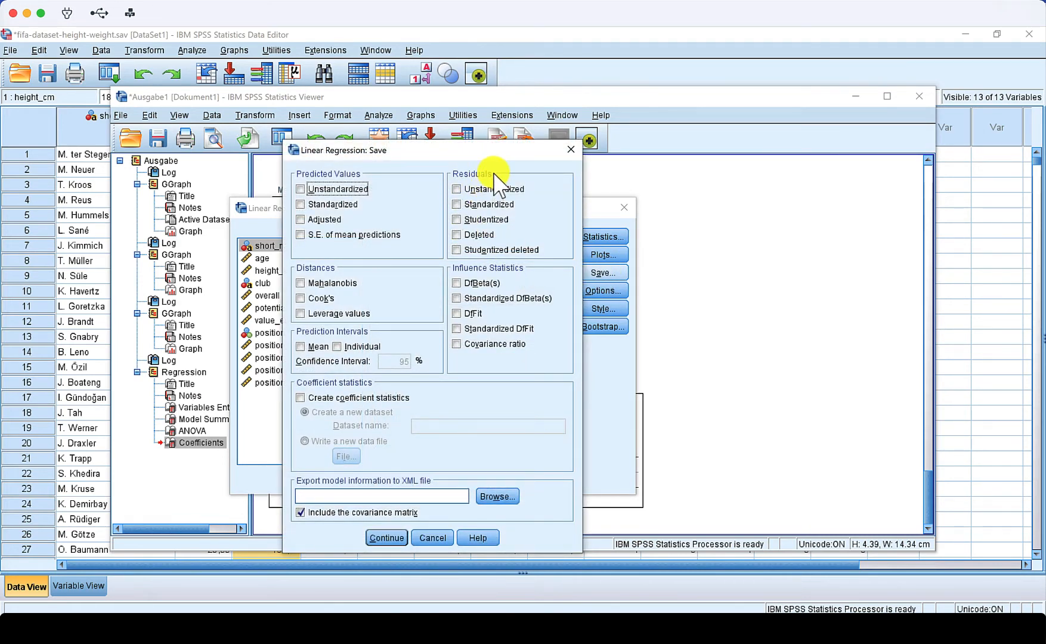
left_click(484, 189)
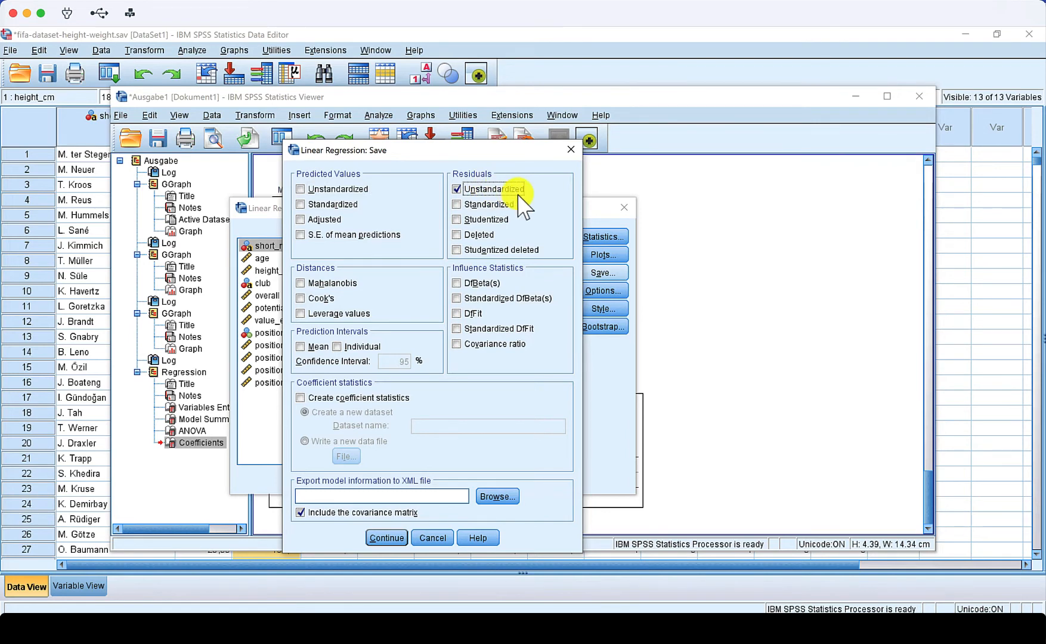
left_click(388, 538)
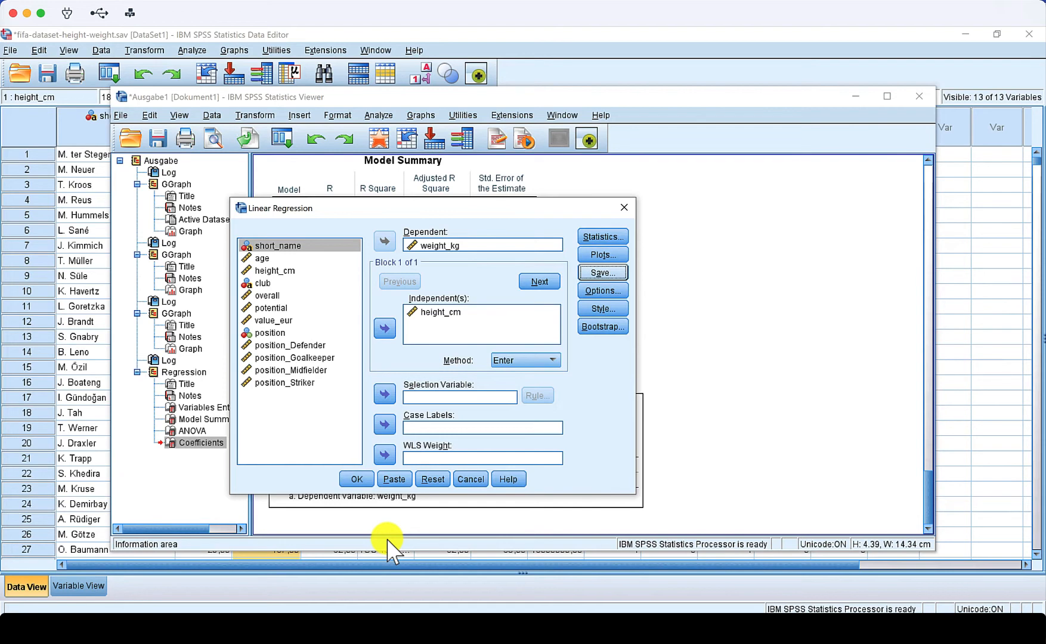
left_click(358, 480)
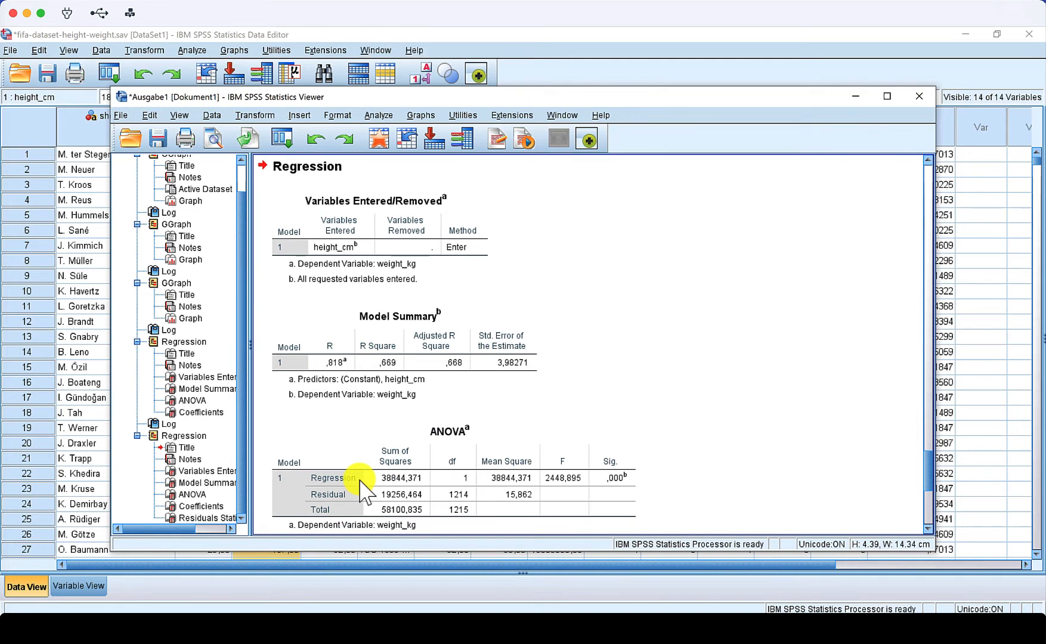
- Switch to the data editor and inspect the new RES_1 residual column
left_click(399, 447)
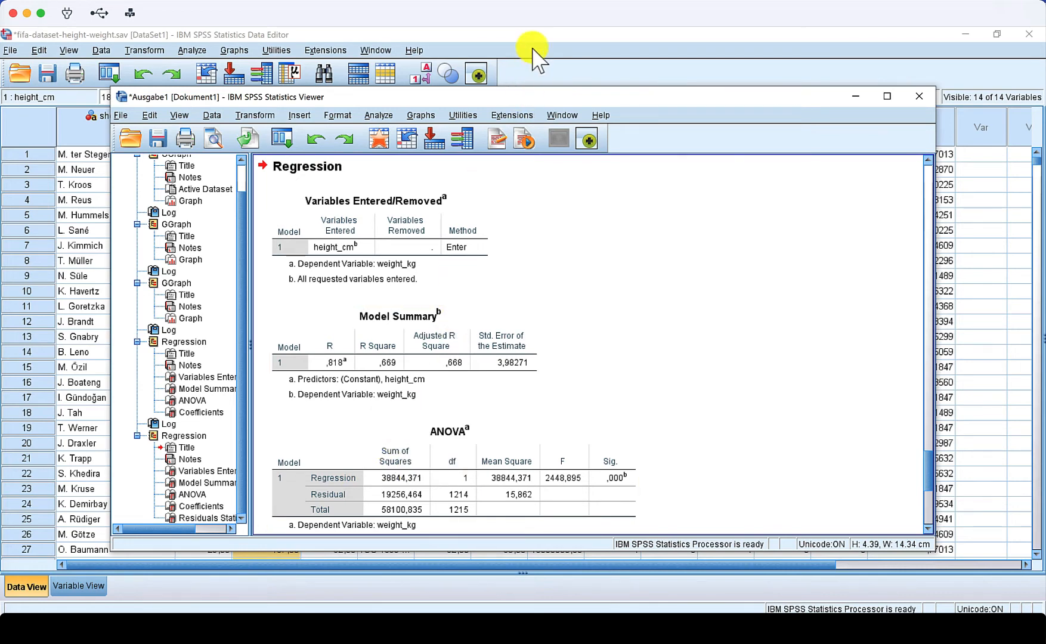
left_click(856, 96)
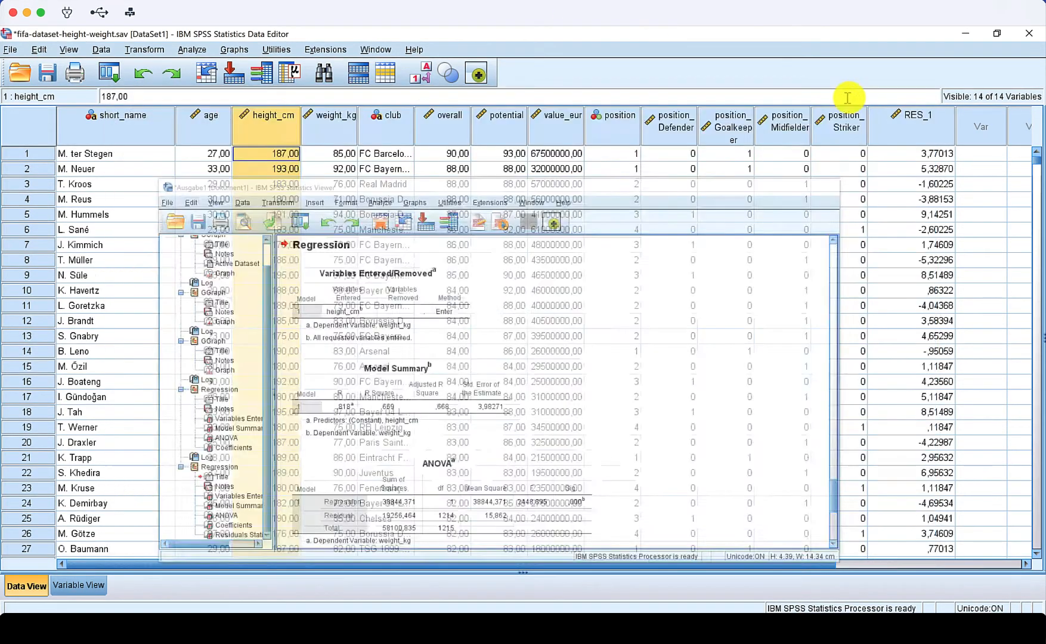
left_click(905, 138)
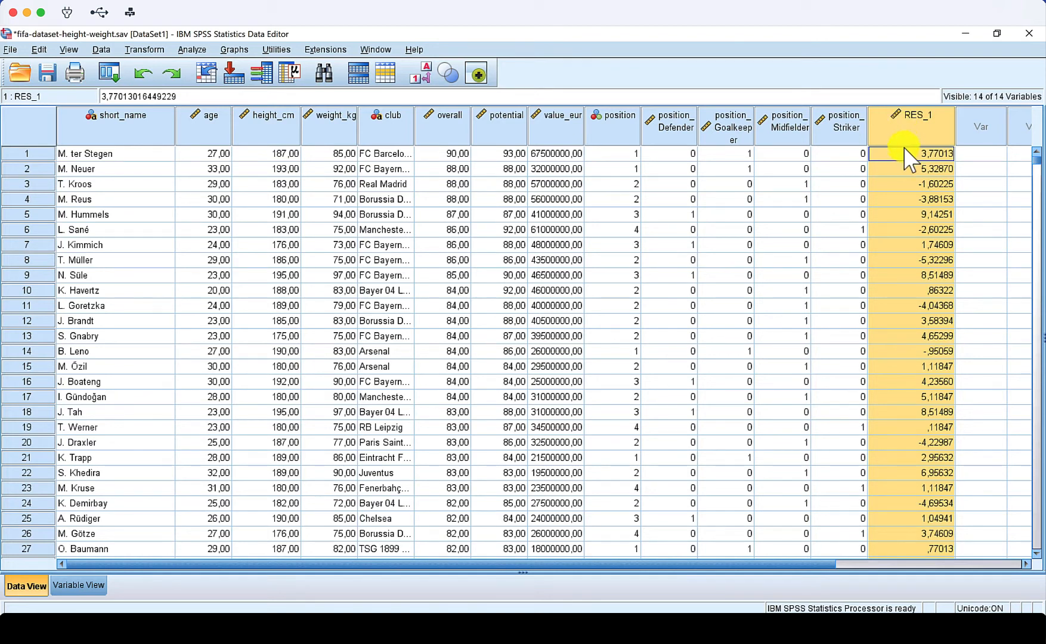
left_click(48, 156)
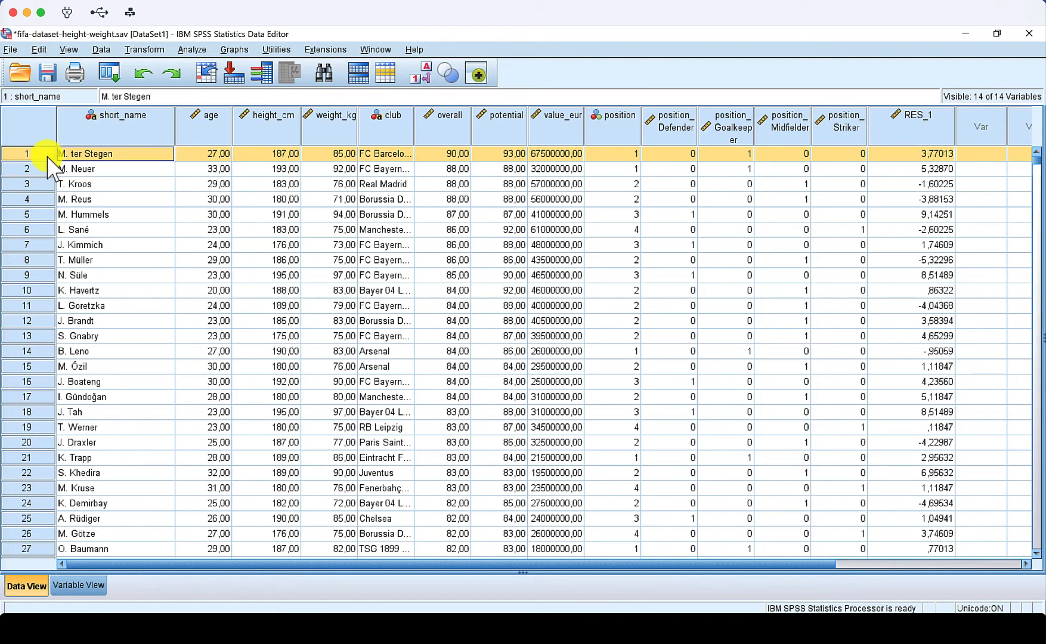
left_click(917, 170)
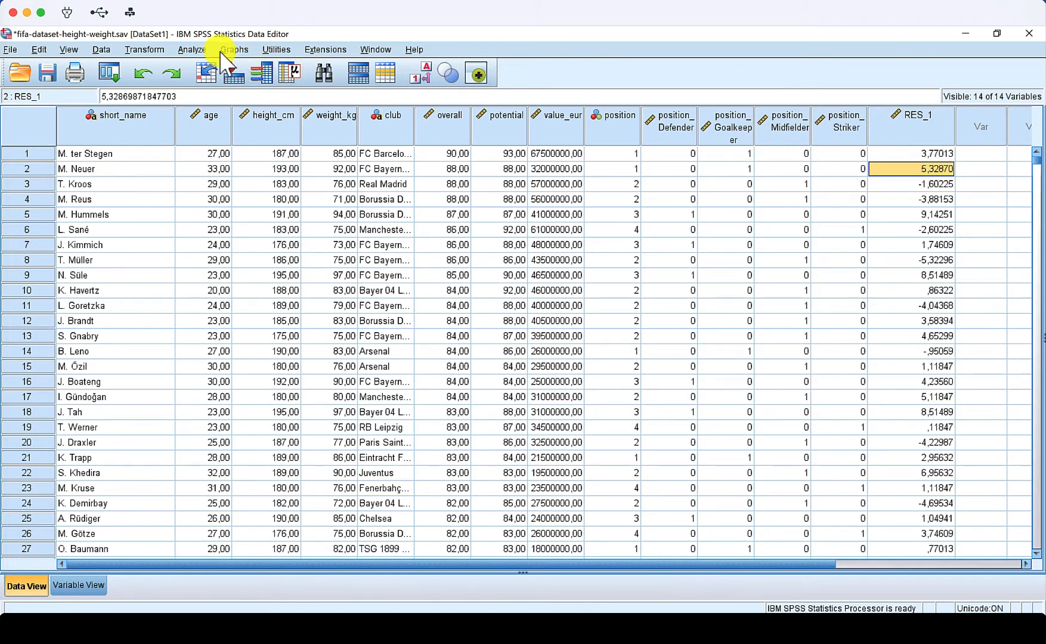
- Reopen and reset Chart Builder, then start a simple histogram from the Histogram gallery
left_click(243, 51)
left_click(247, 67)
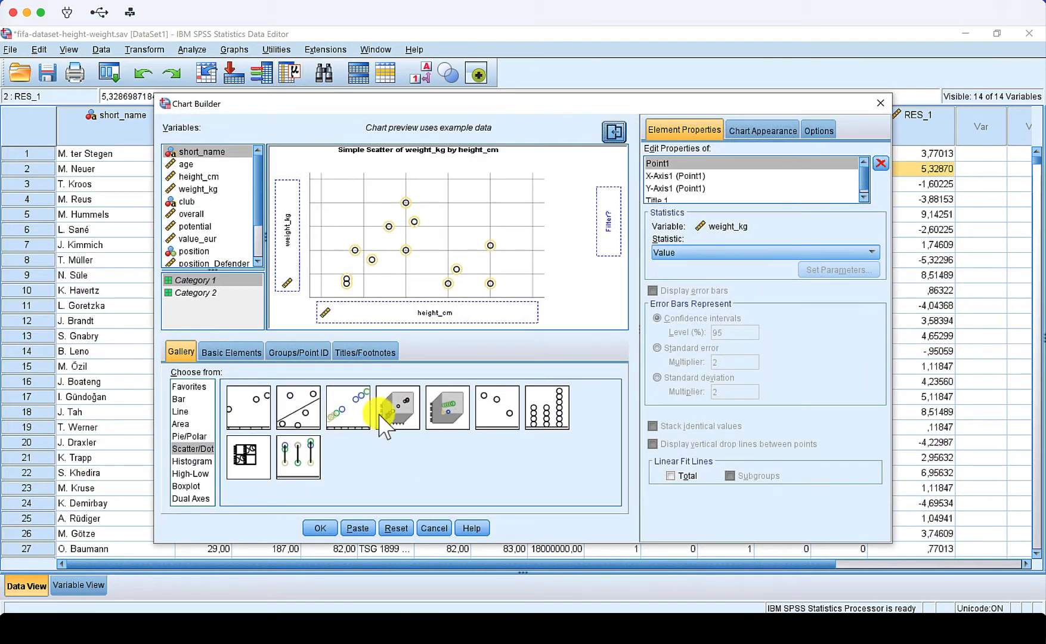
left_click(394, 527)
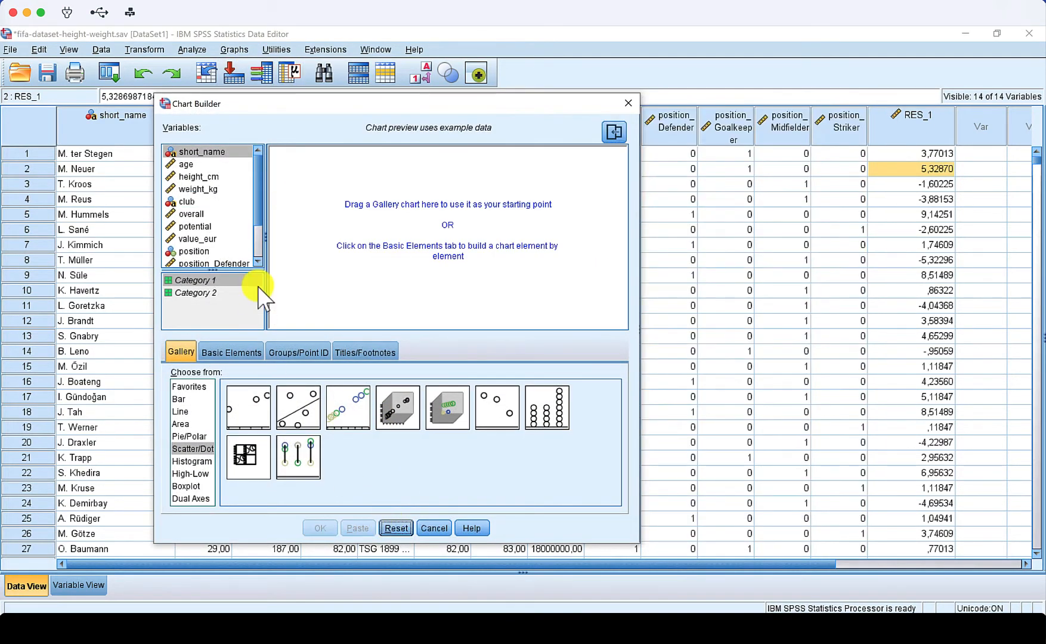
left_click(192, 461)
left_click_drag(248, 409, 371, 295)
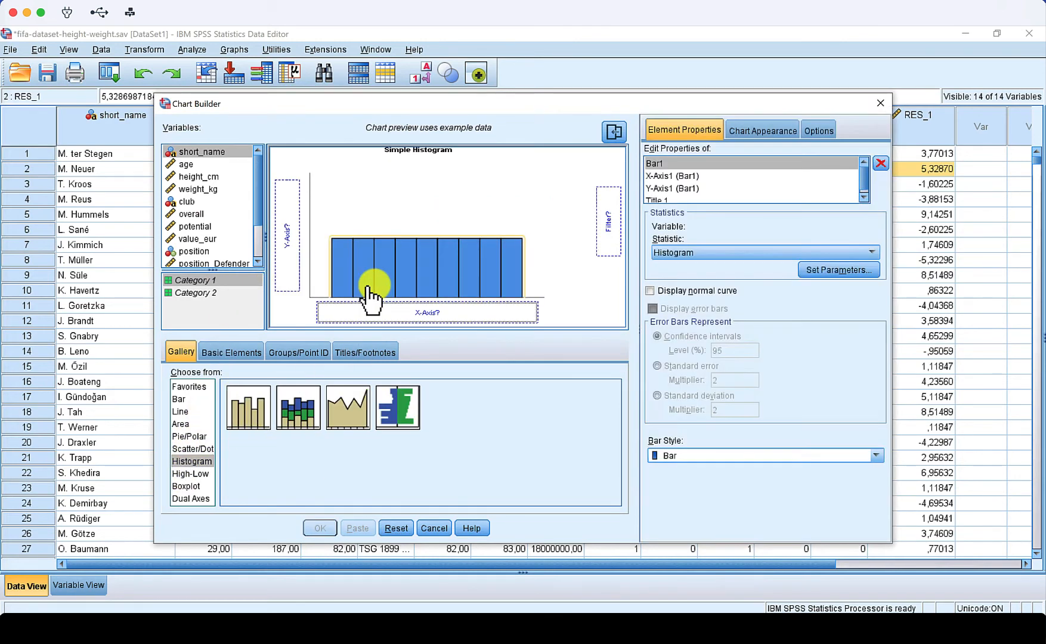
- Put the unstandardized residual on the histogram's x-axis, display a normal curve, and generate the chart
scroll(190, 262, "down", 2)
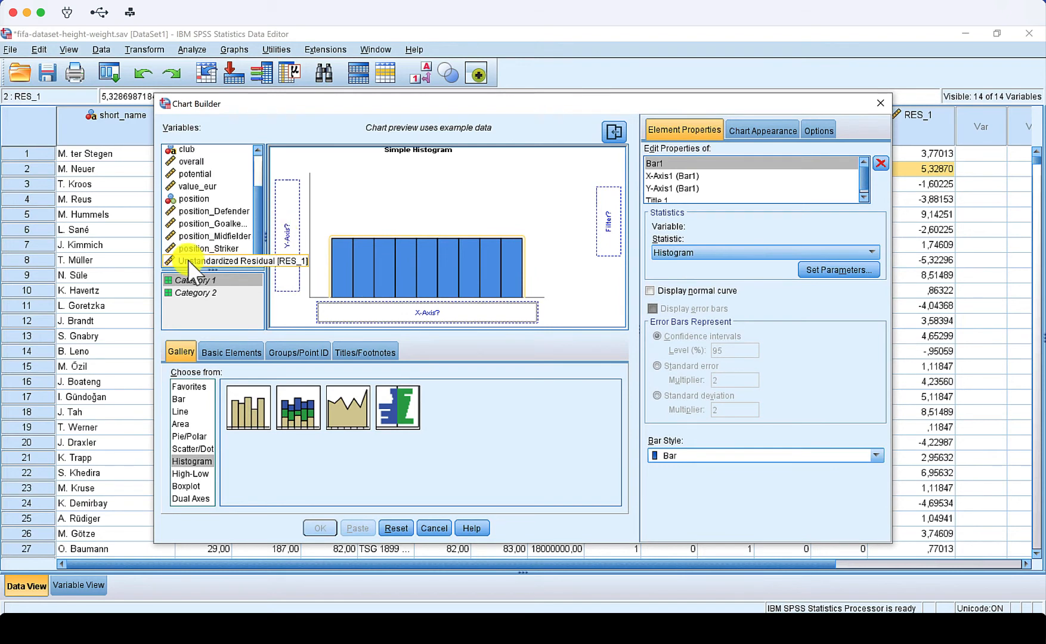
left_click_drag(189, 261, 352, 312)
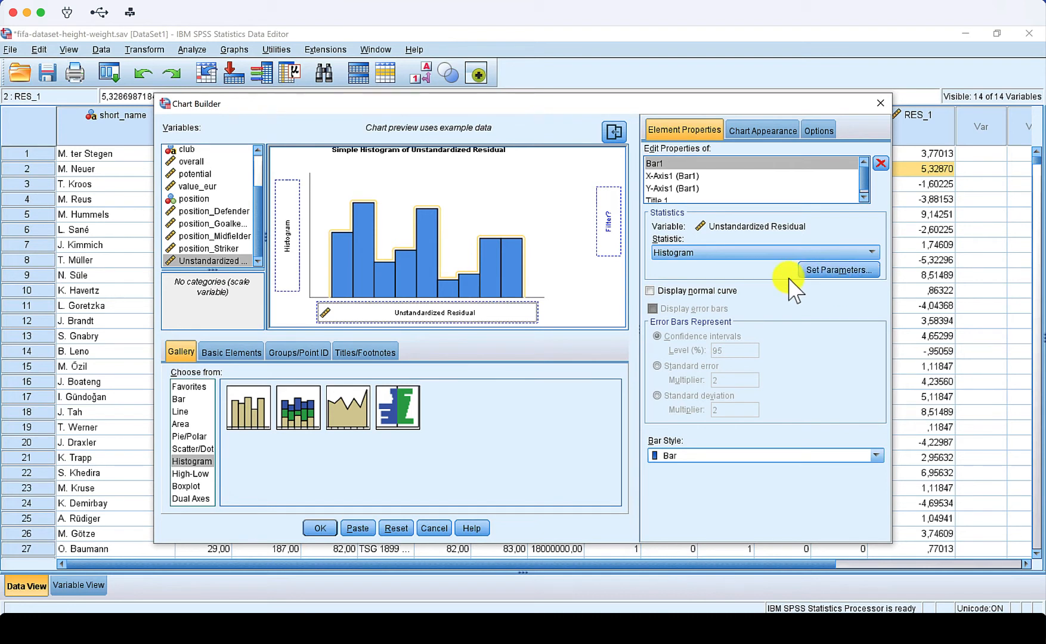
left_click(651, 291)
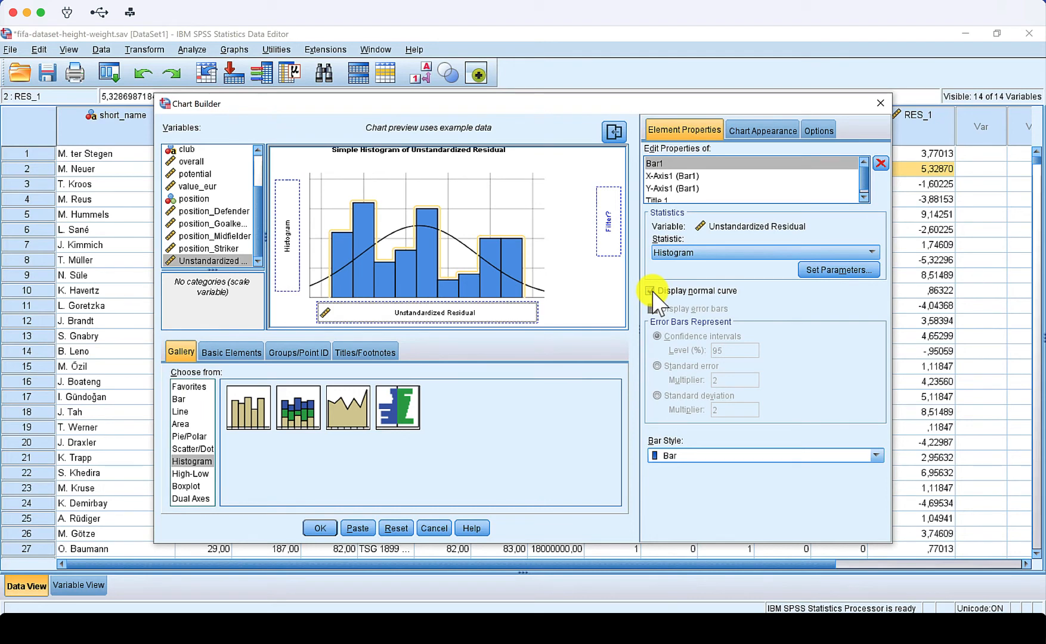
left_click(321, 527)
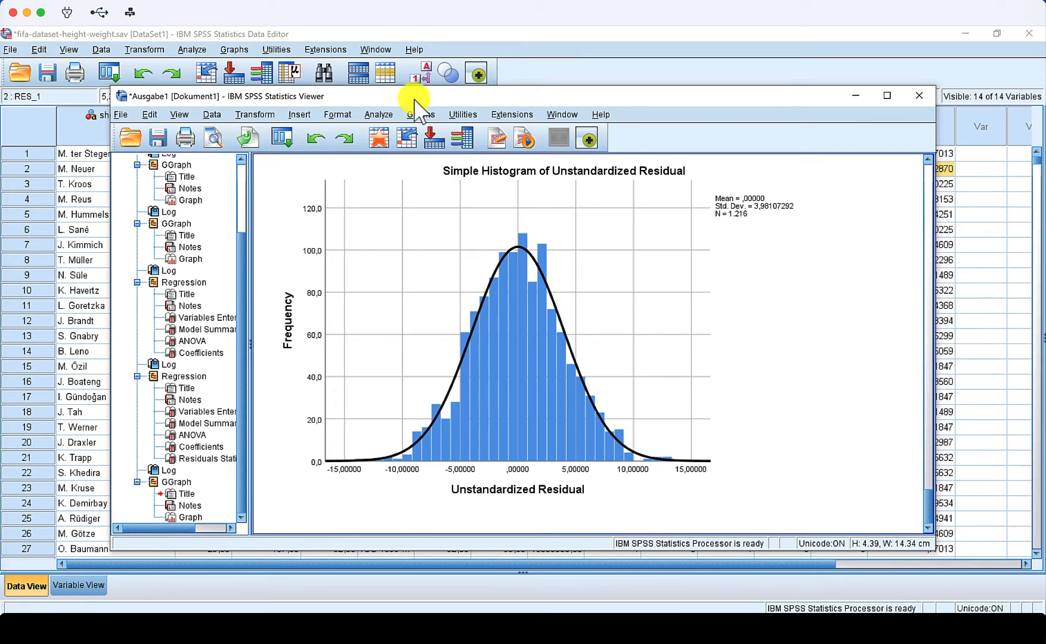
- Create a normal Q-Q plot of the unstandardized residual against the Normal test distribution and inspect it
left_click(379, 114)
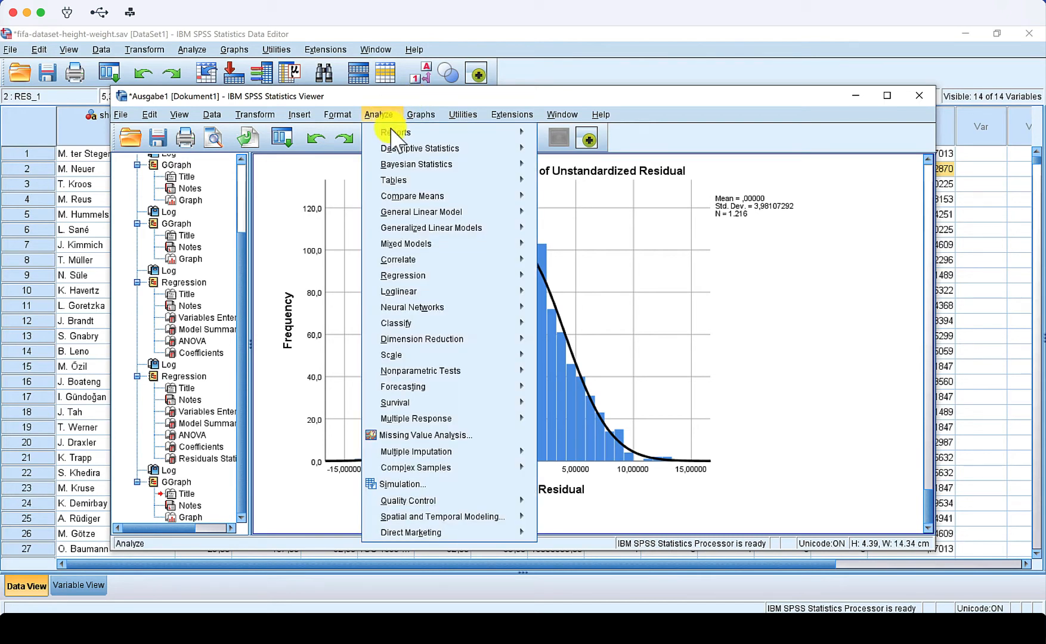
mouse_move(474, 151)
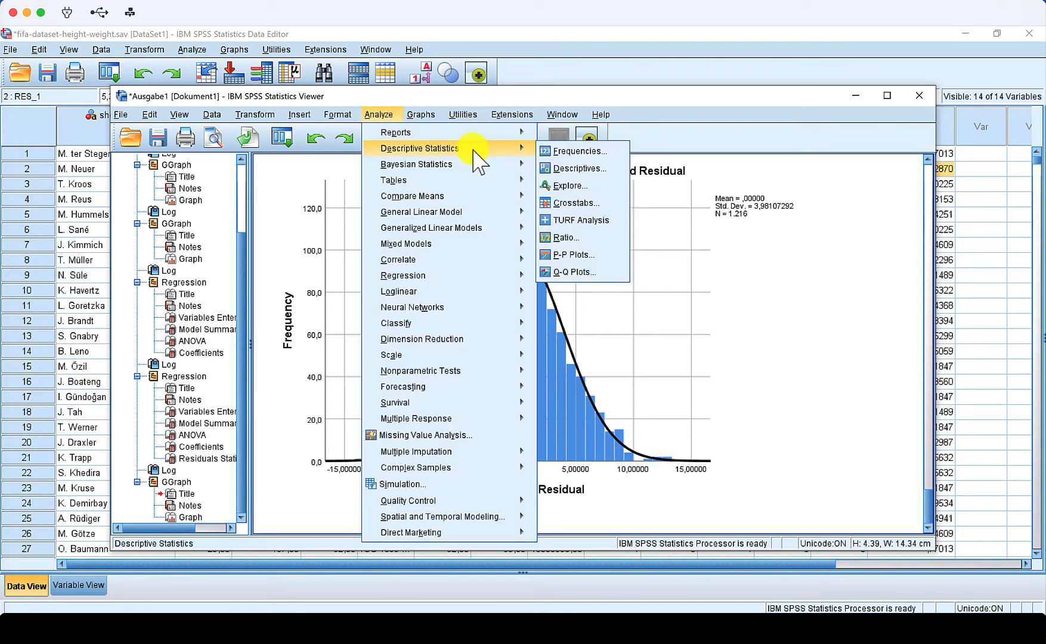
left_click(575, 272)
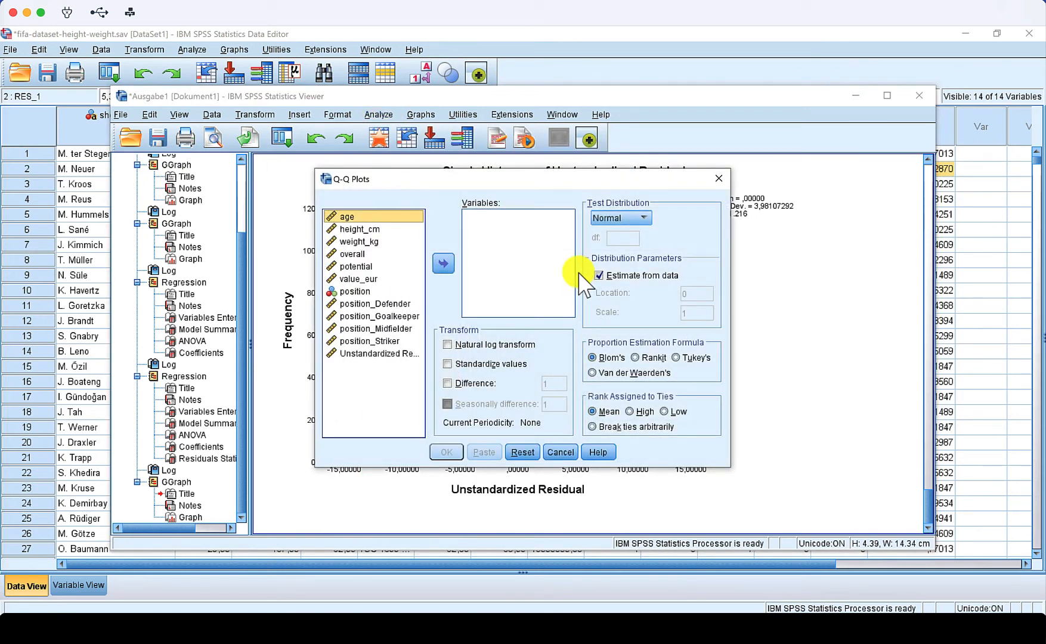
left_click_drag(417, 353, 506, 273)
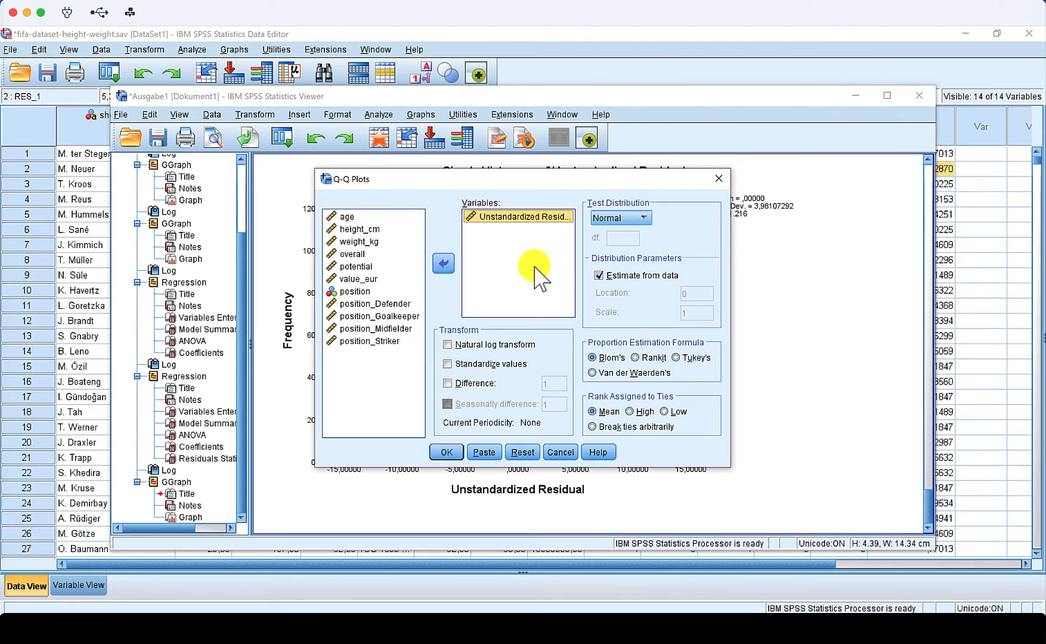
left_click(636, 226)
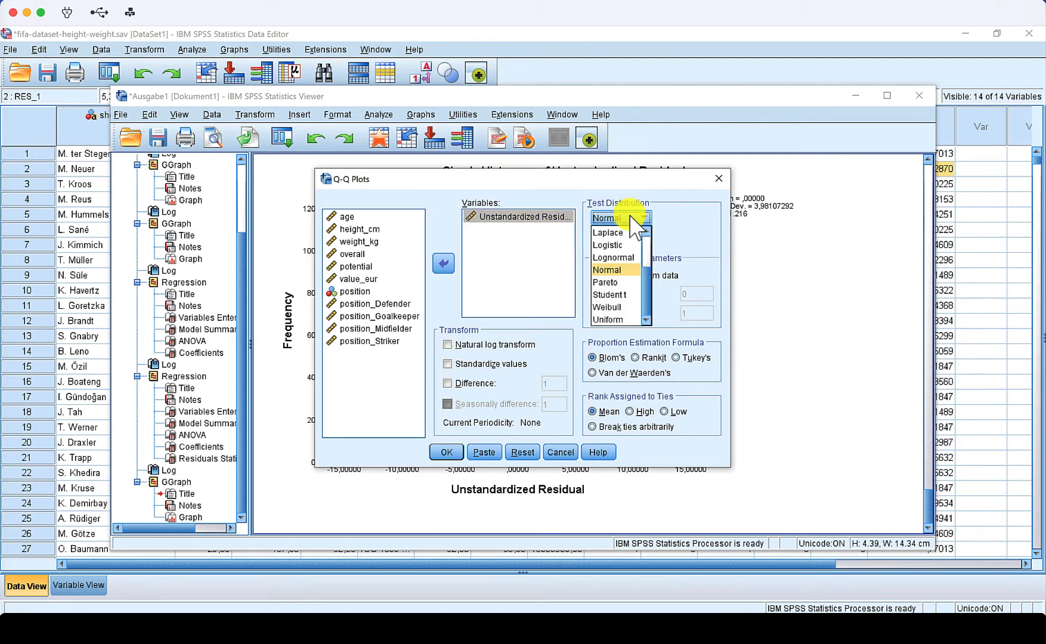
left_click(632, 216)
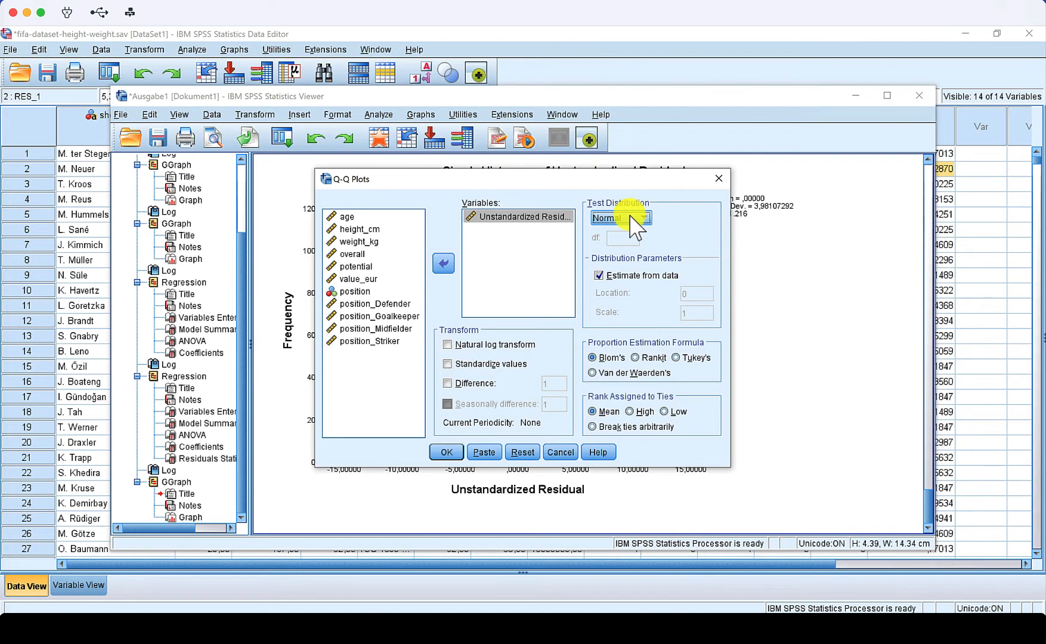
left_click(454, 452)
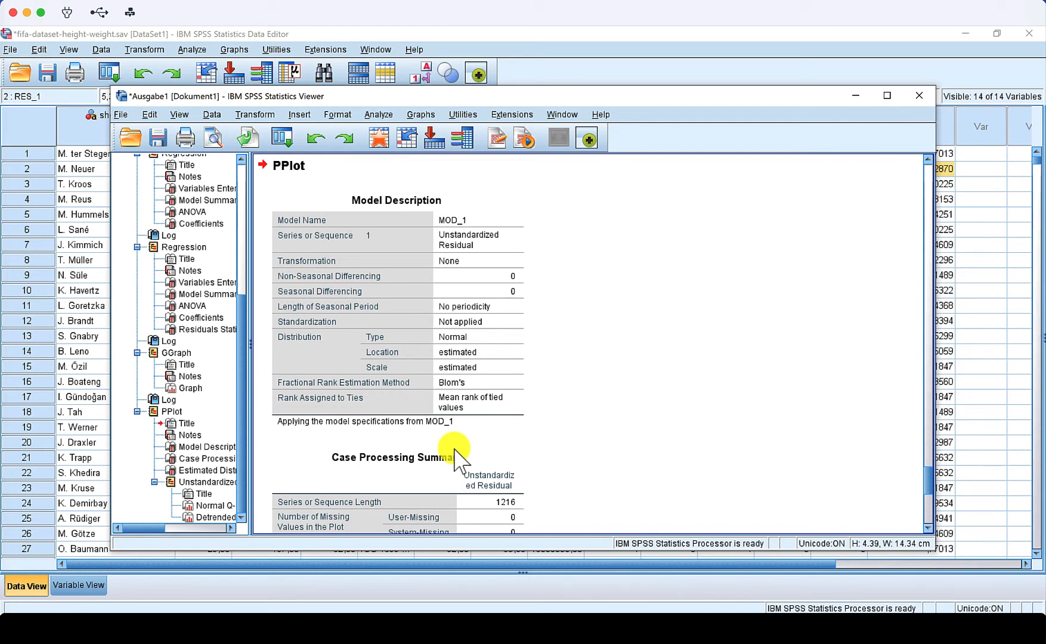
scroll(454, 457, "down", 15)
scroll(456, 459, "up", 5)
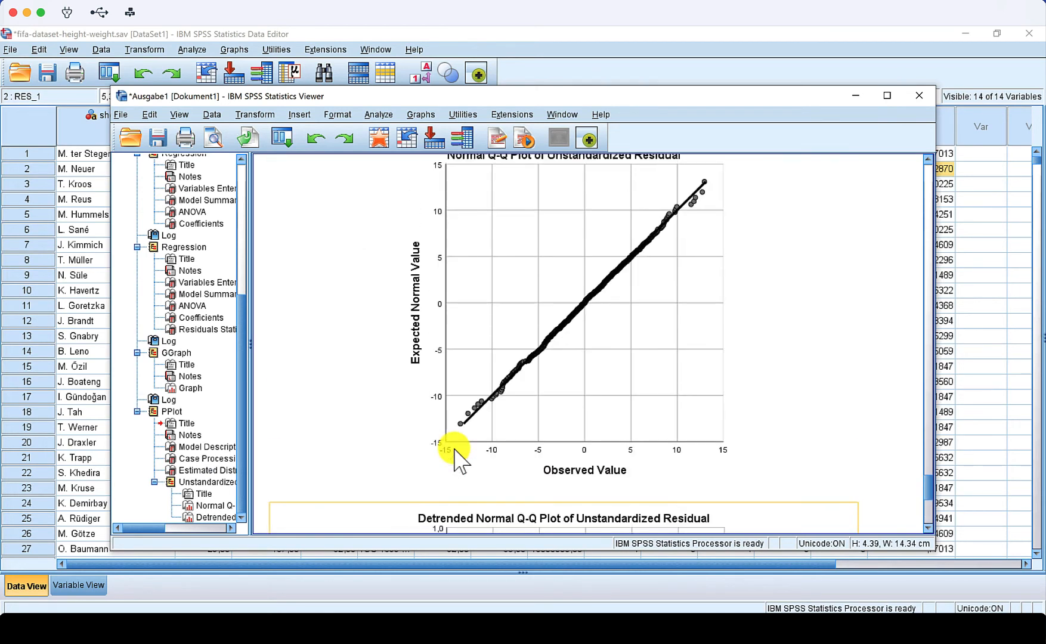
left_click(469, 457)
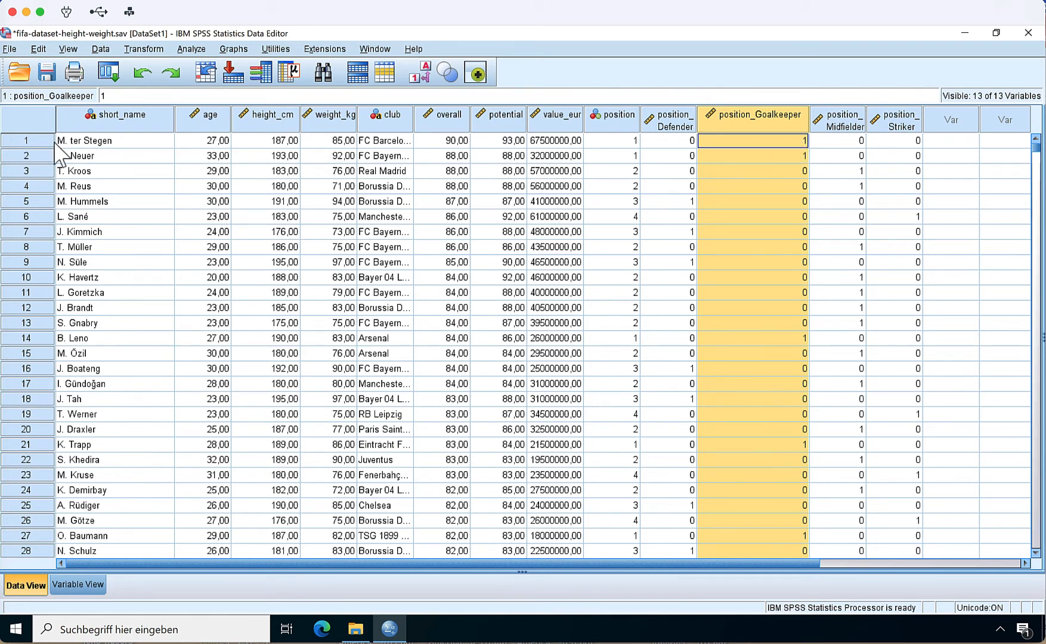
- Inspect the position_Goalkeeper values of the first players in the data editor
left_click(31, 142)
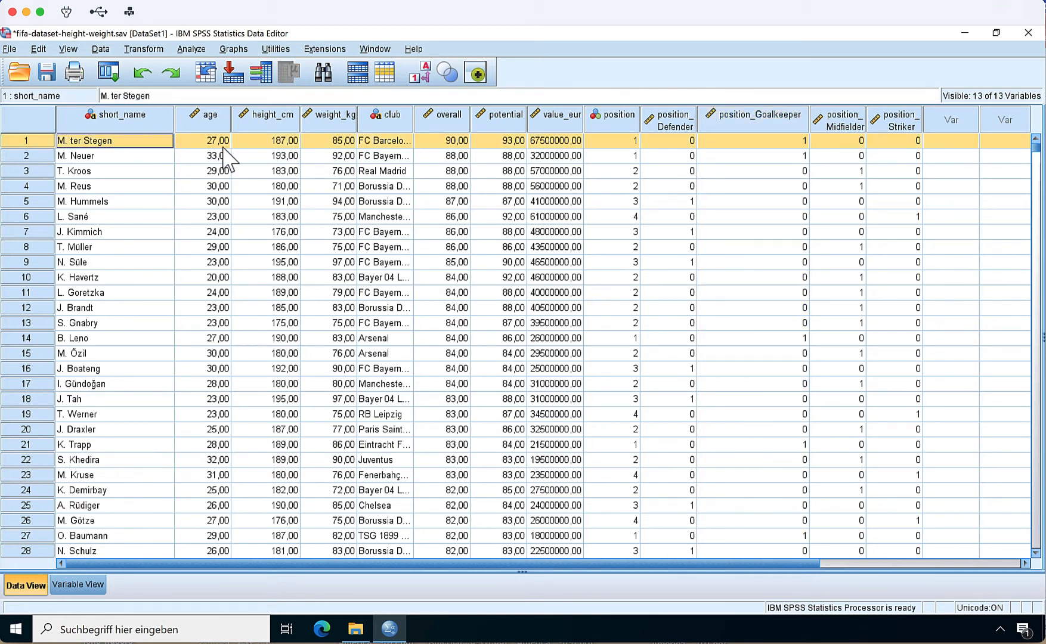
left_click(40, 157)
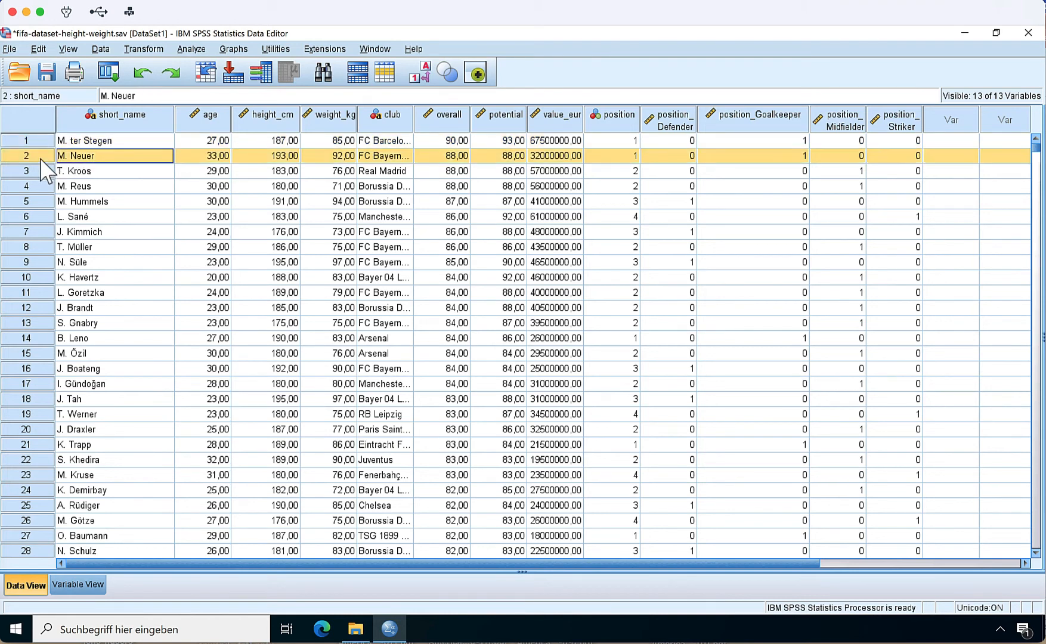
left_click(799, 171)
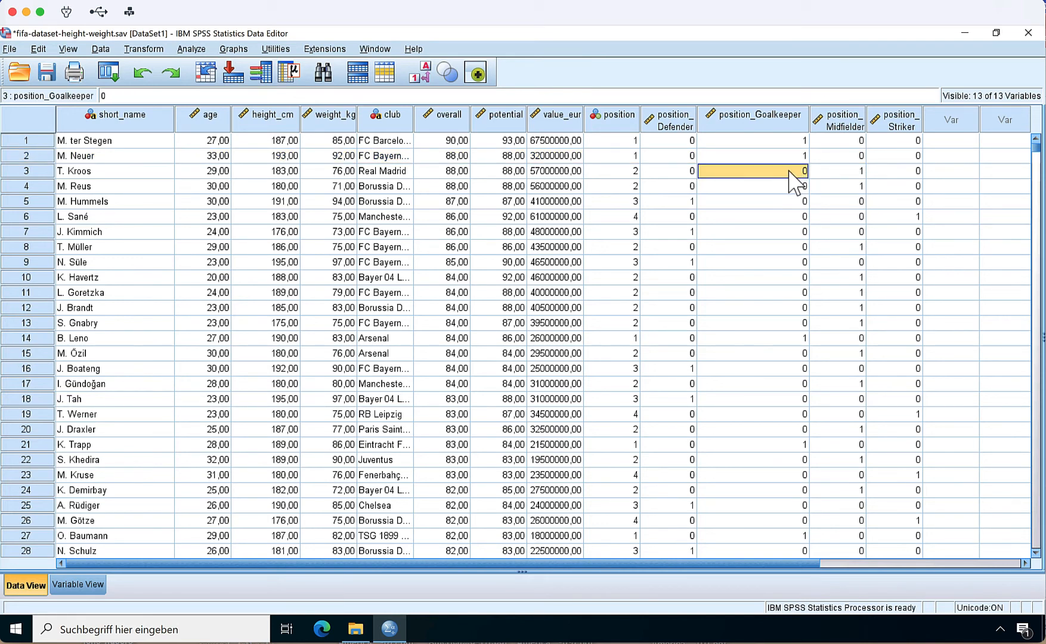
left_click(26, 172)
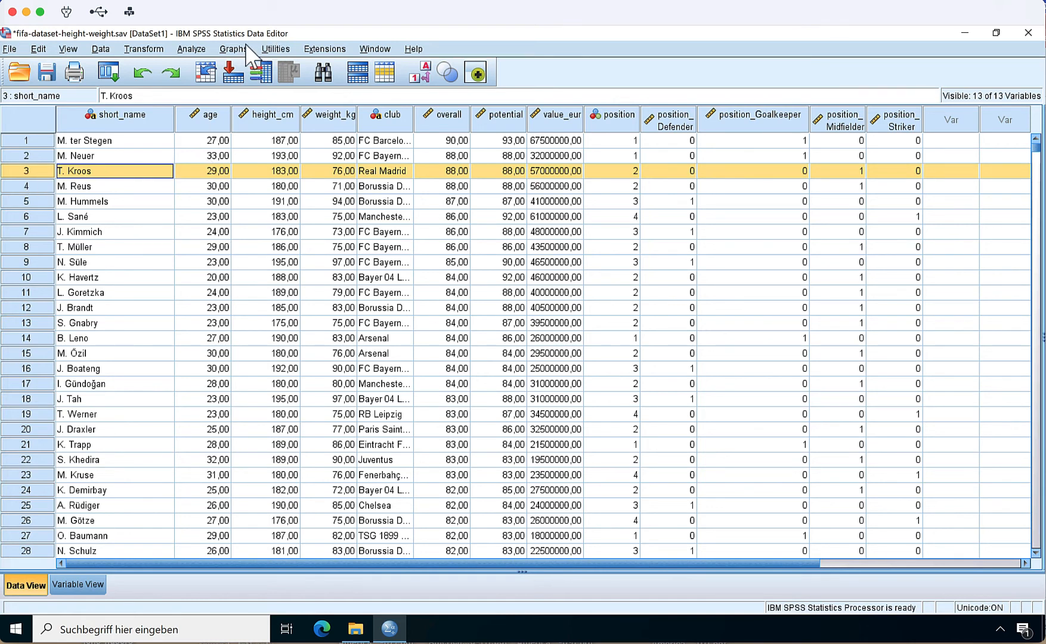
- Reset the linear regression with weight_kg as dependent and position_Goalkeeper as independent, saving unstandardized residuals
left_click(196, 51)
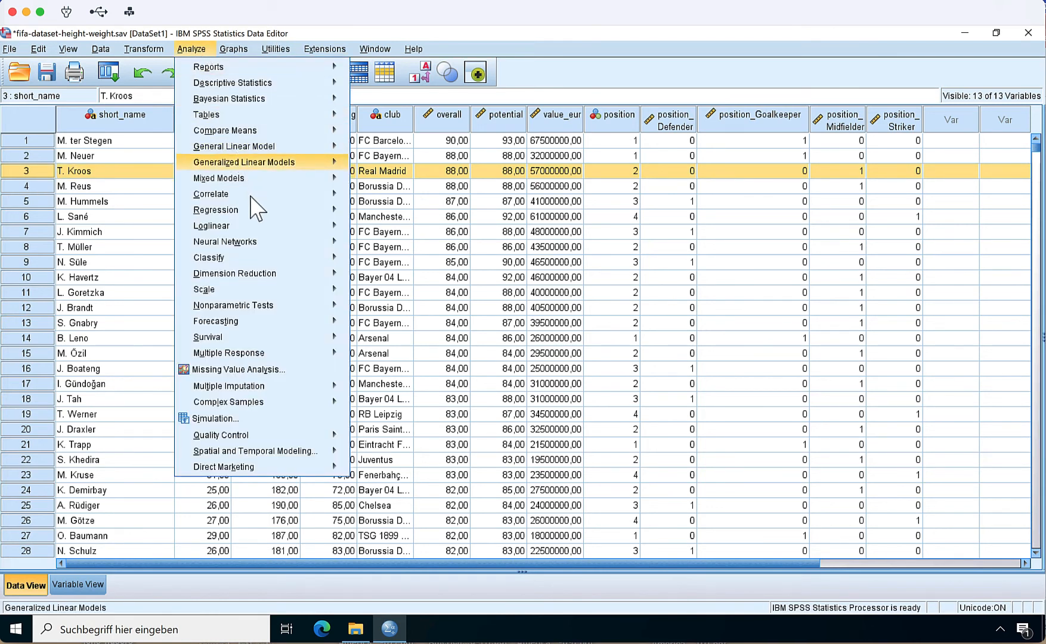
mouse_move(328, 209)
left_click(381, 230)
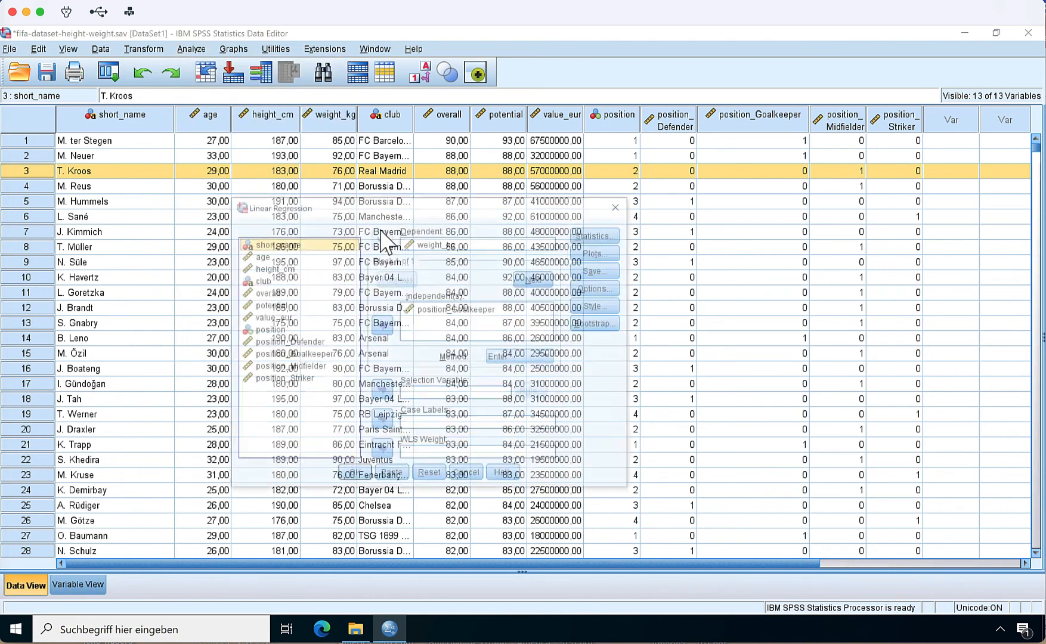
left_click(432, 477)
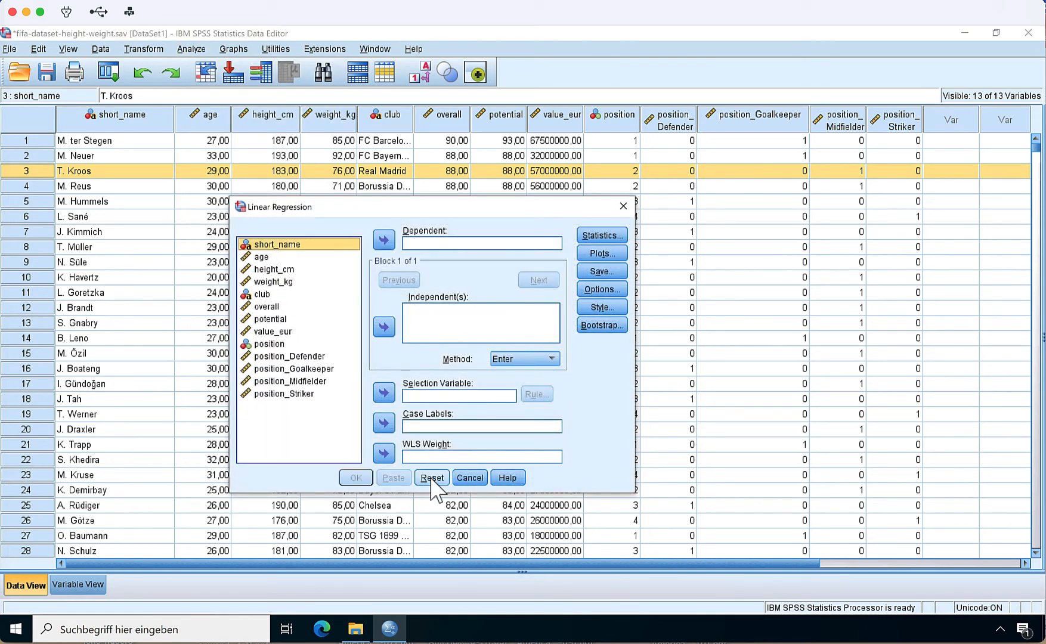
left_click_drag(276, 283, 430, 247)
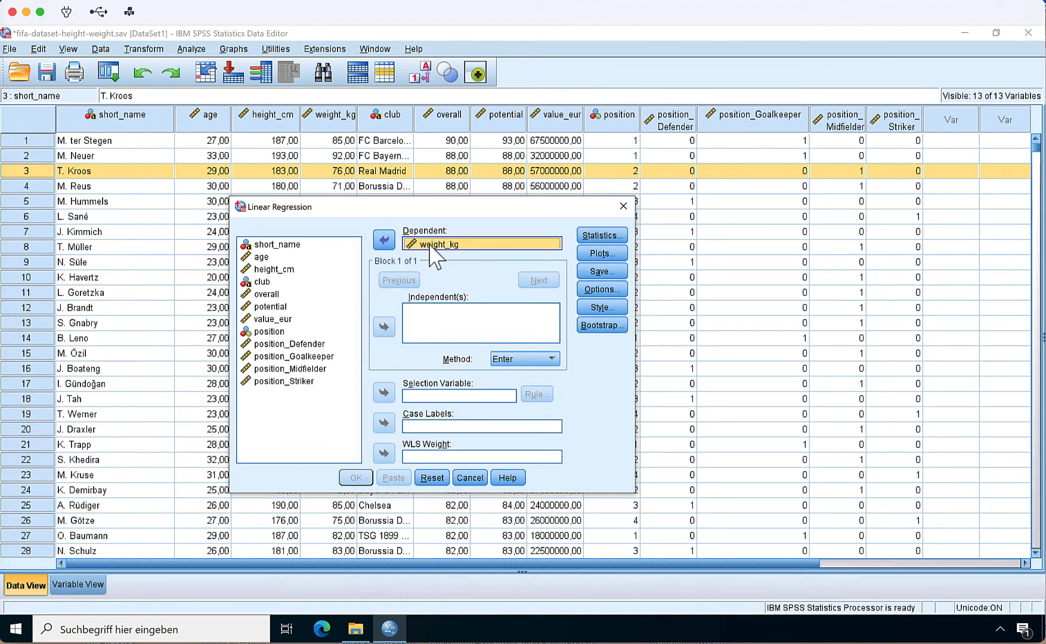
left_click_drag(289, 357, 436, 334)
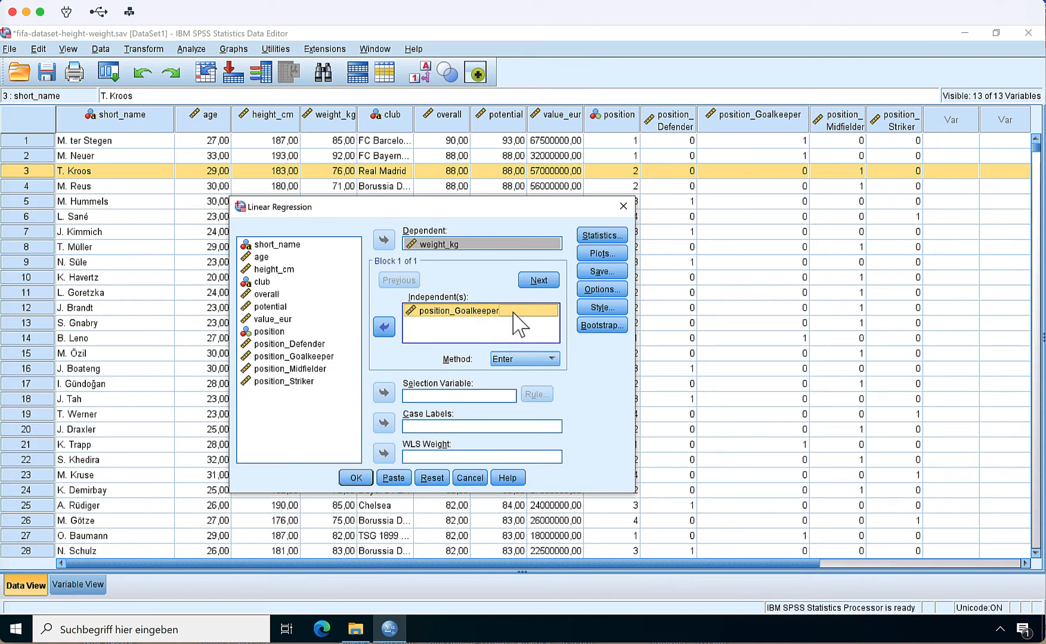
left_click(602, 272)
left_click(492, 189)
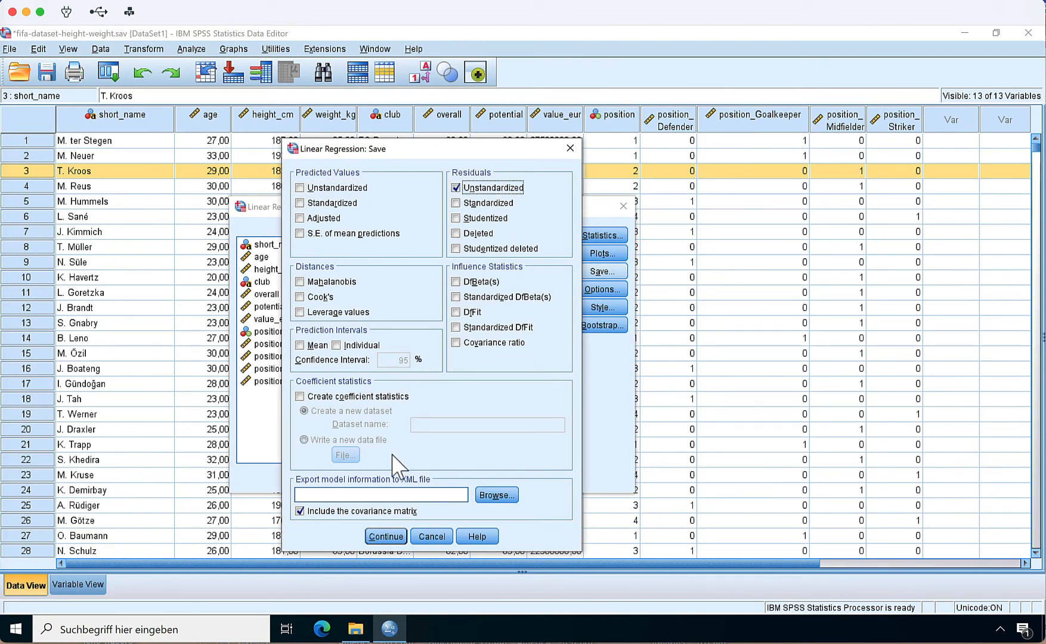
left_click(384, 537)
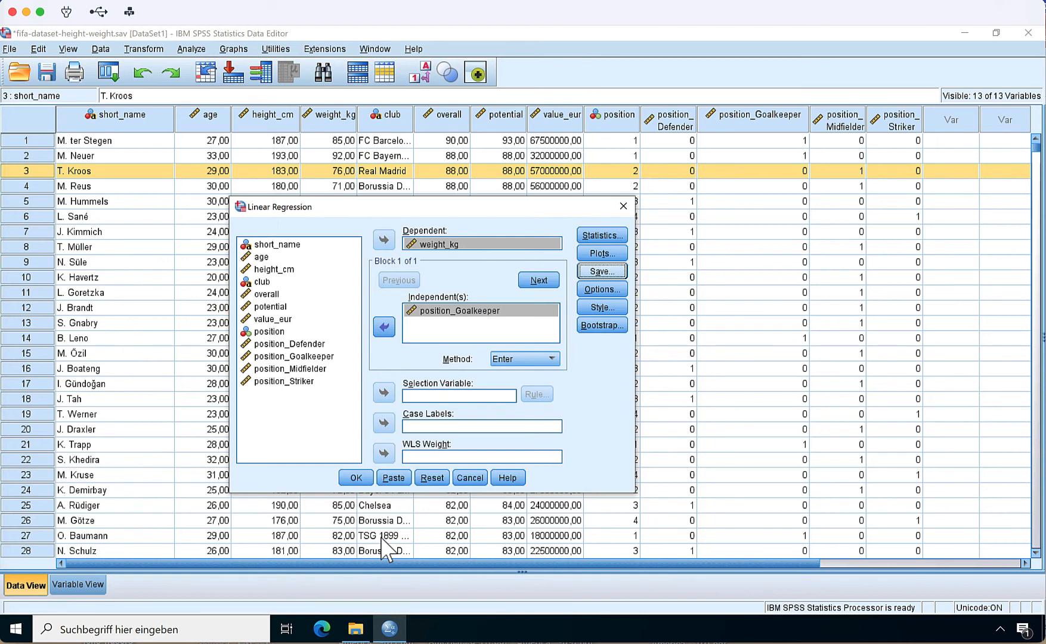
- Add confidence intervals to the regression statistics and run the regression
left_click(603, 290)
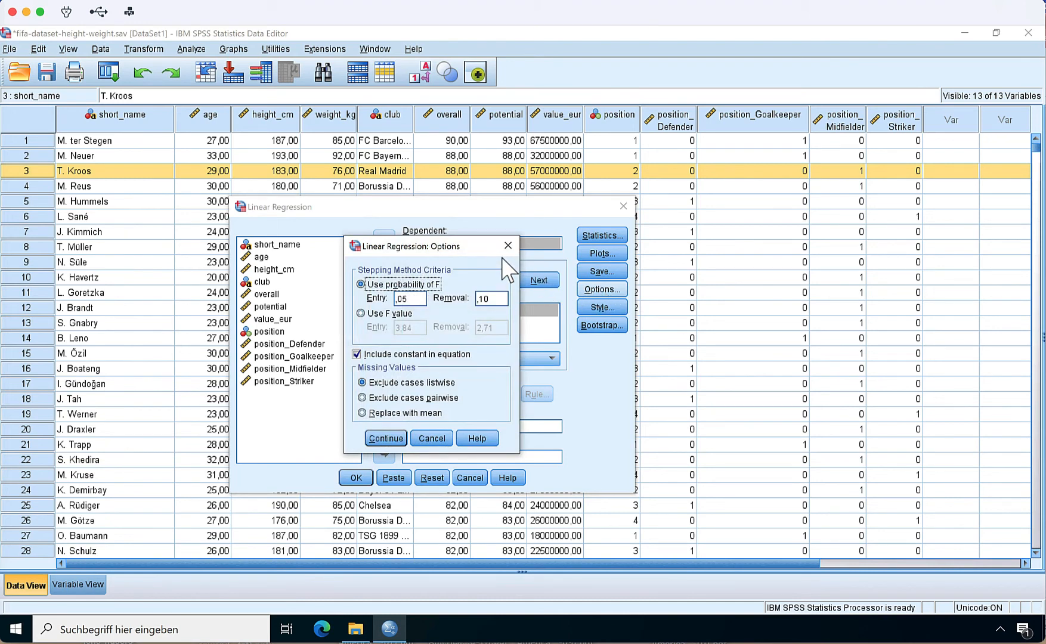
left_click(508, 245)
left_click(599, 233)
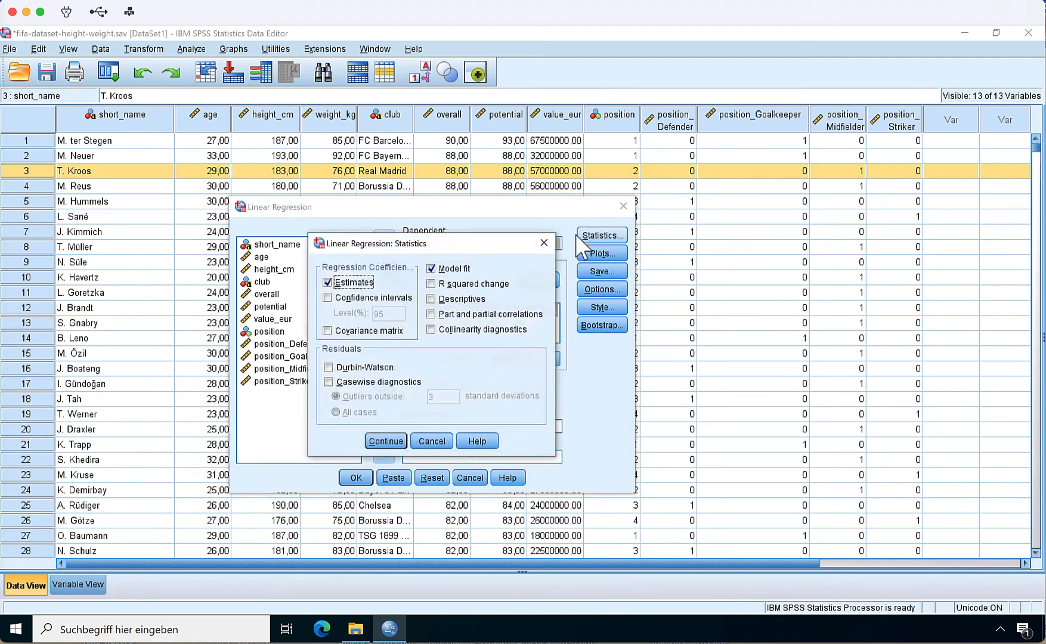
left_click(381, 299)
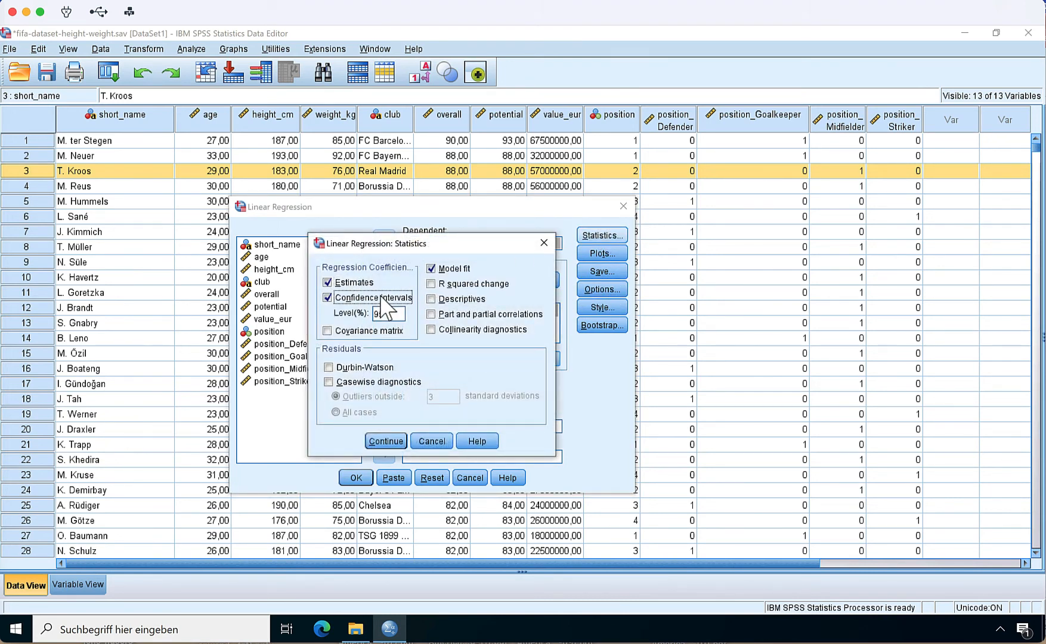
left_click(384, 441)
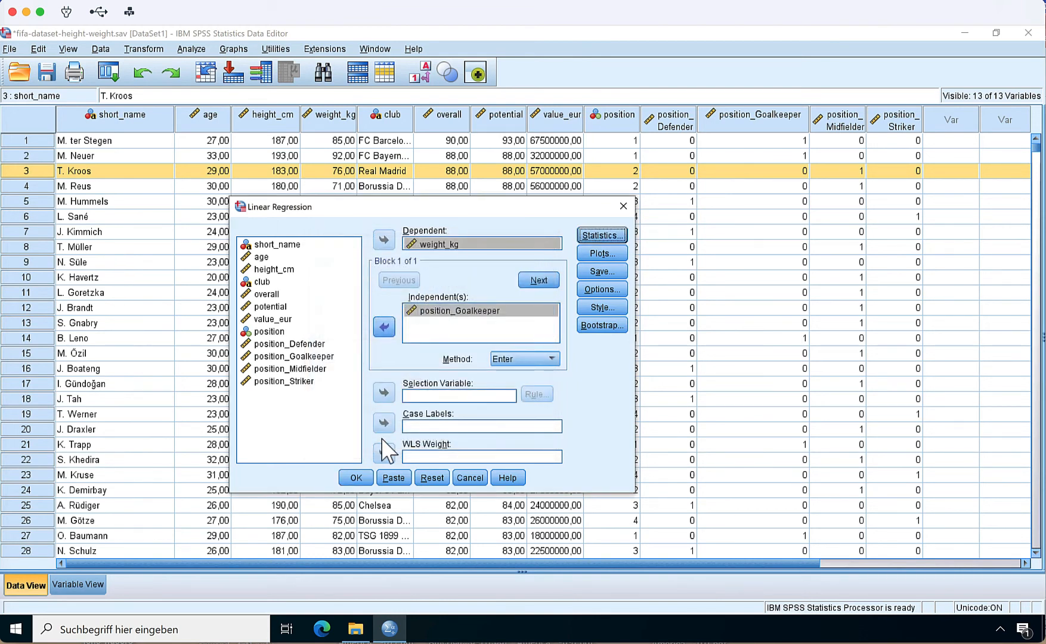
left_click(356, 478)
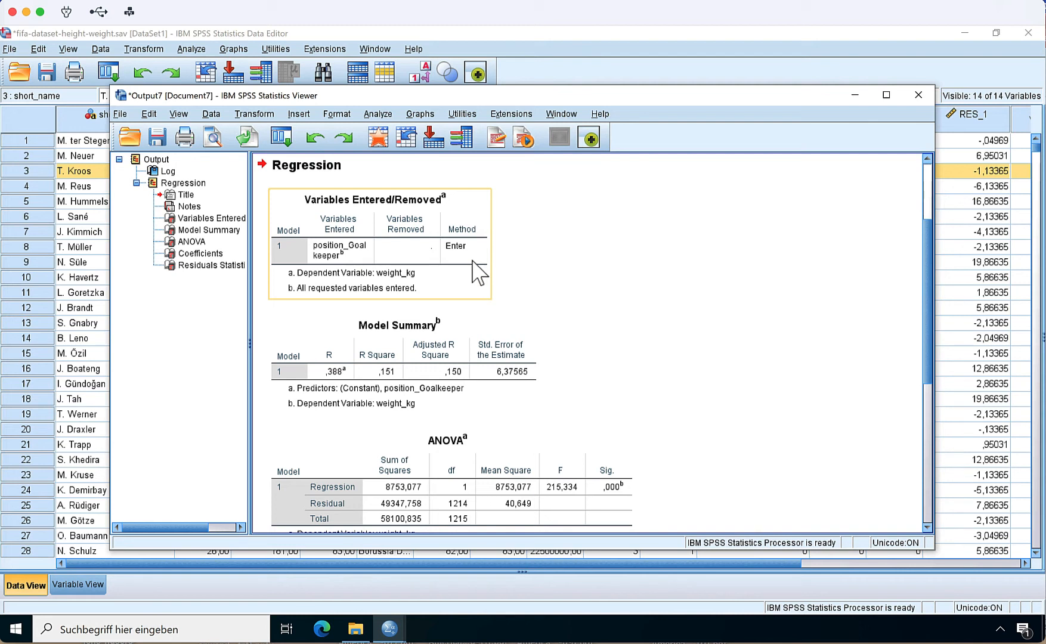
- Examine the regression's model summary, ANOVA, coefficients and residuals statistics tables
left_click(456, 326)
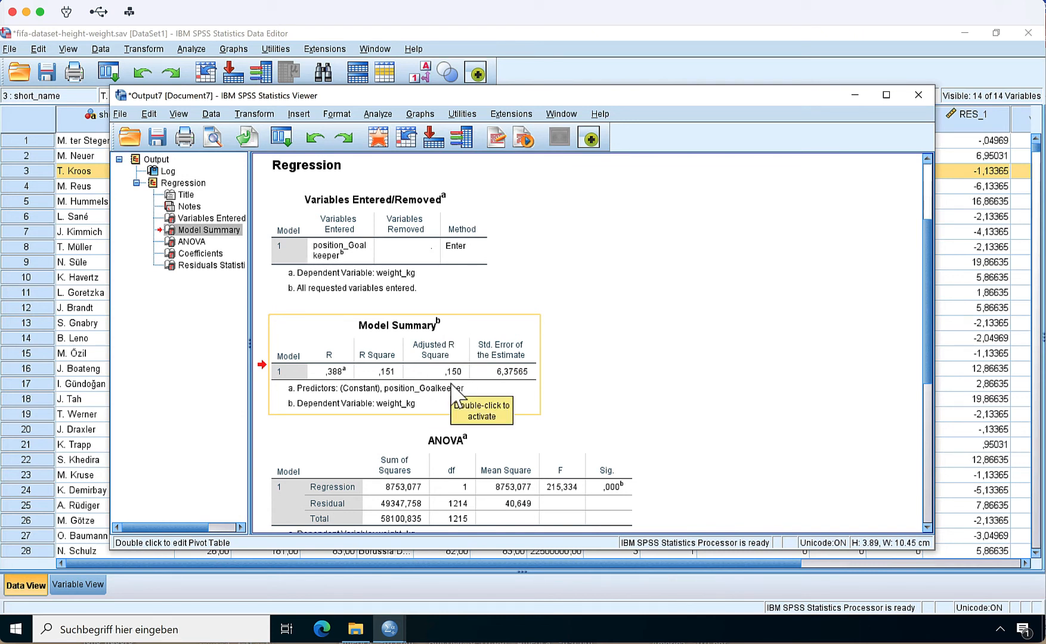
scroll(451, 388, "down", 5)
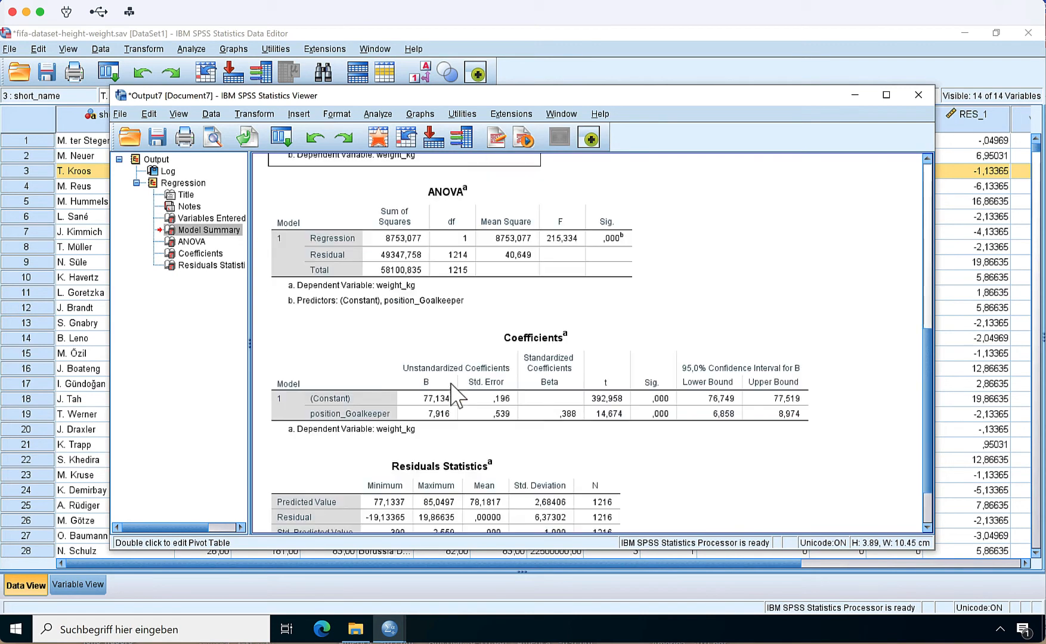
left_click(507, 289)
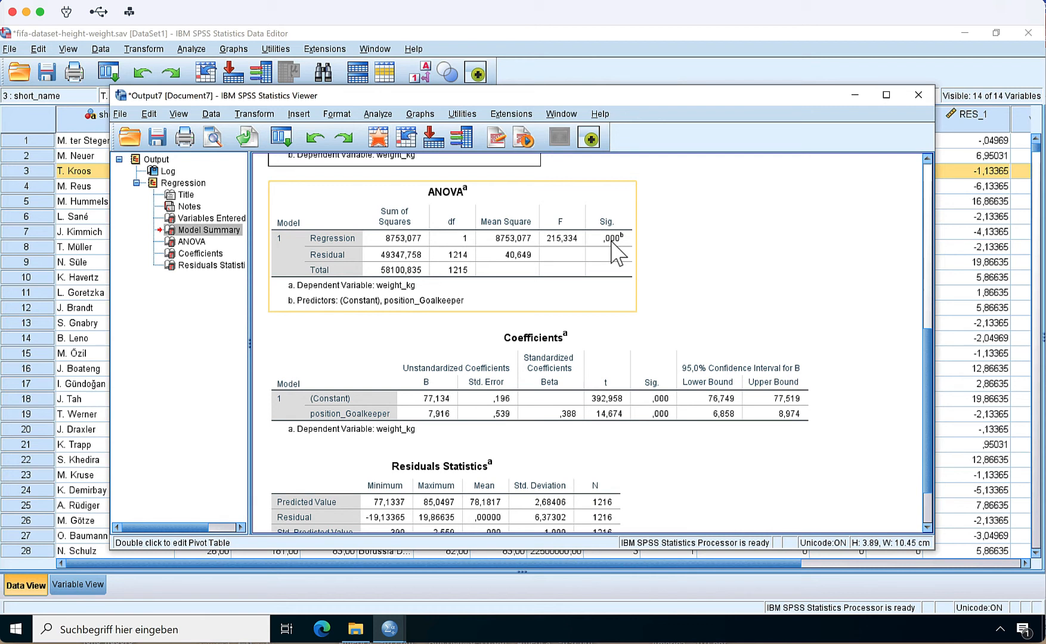
left_click(398, 407)
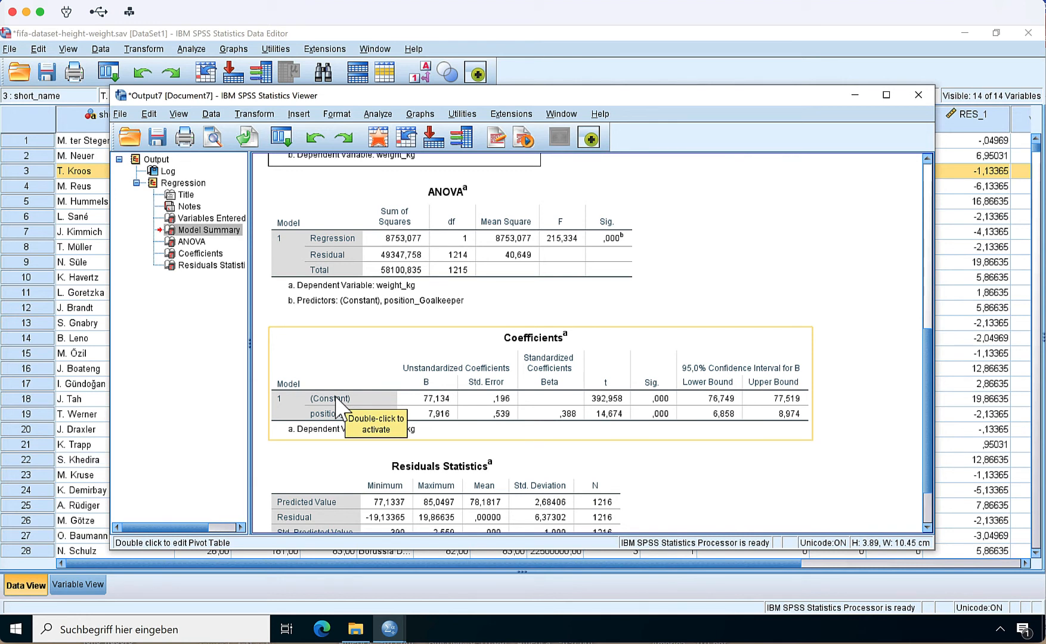
left_click(315, 417)
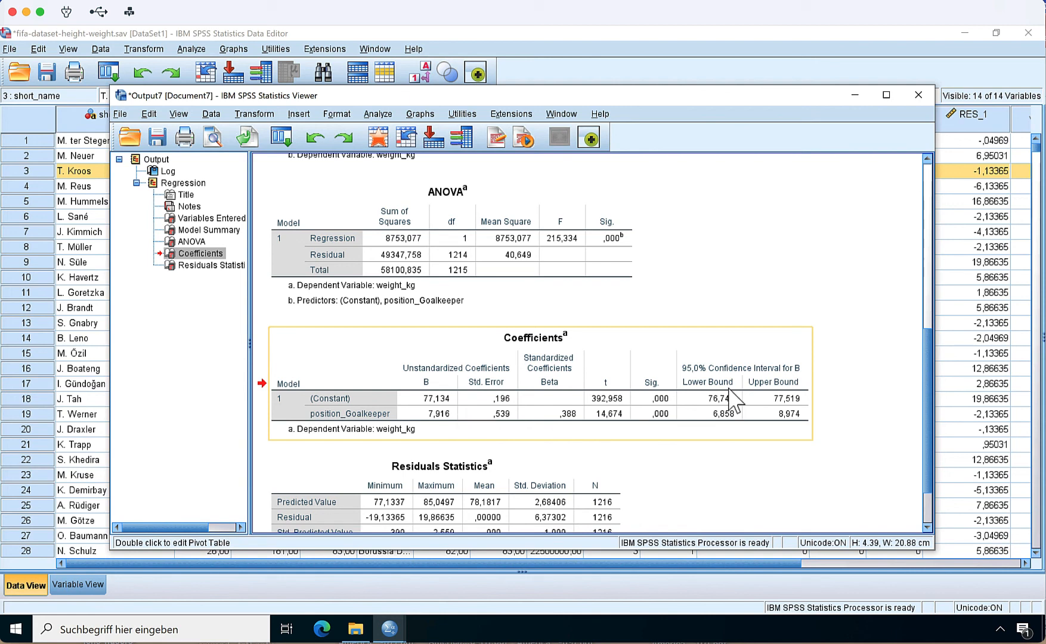
left_click_drag(933, 370, 936, 420)
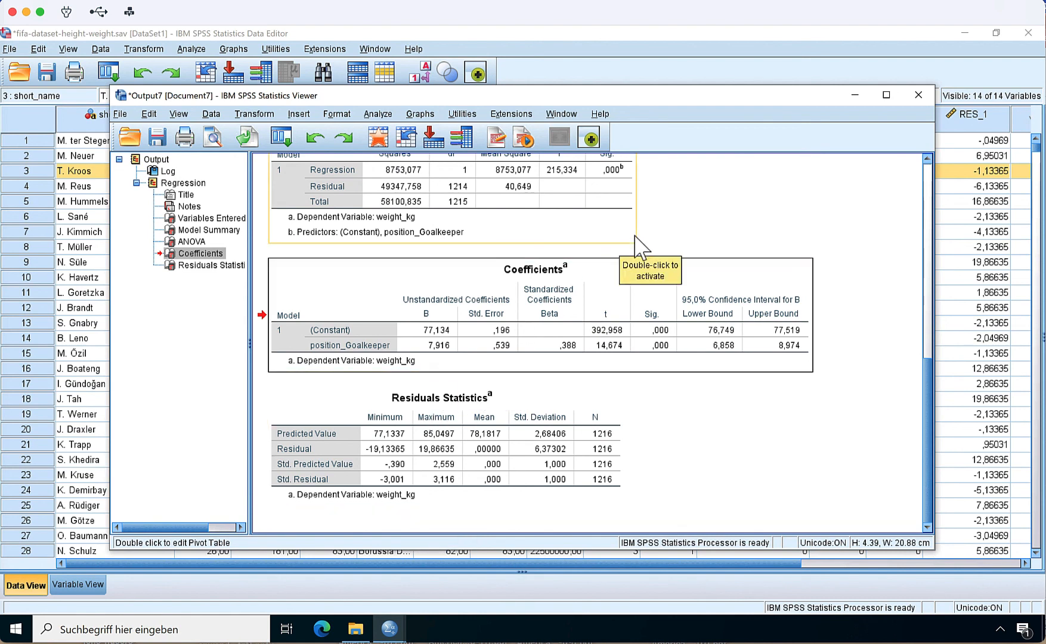
- Reset Chart Builder and create a simple histogram of the new unstandardized residual
left_click(854, 97)
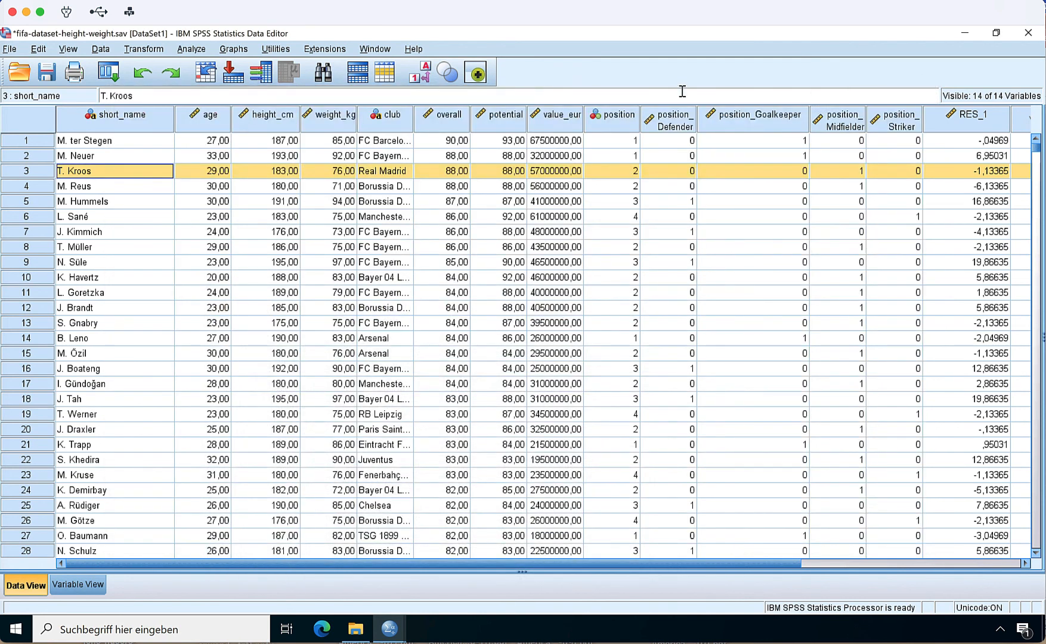
left_click(236, 50)
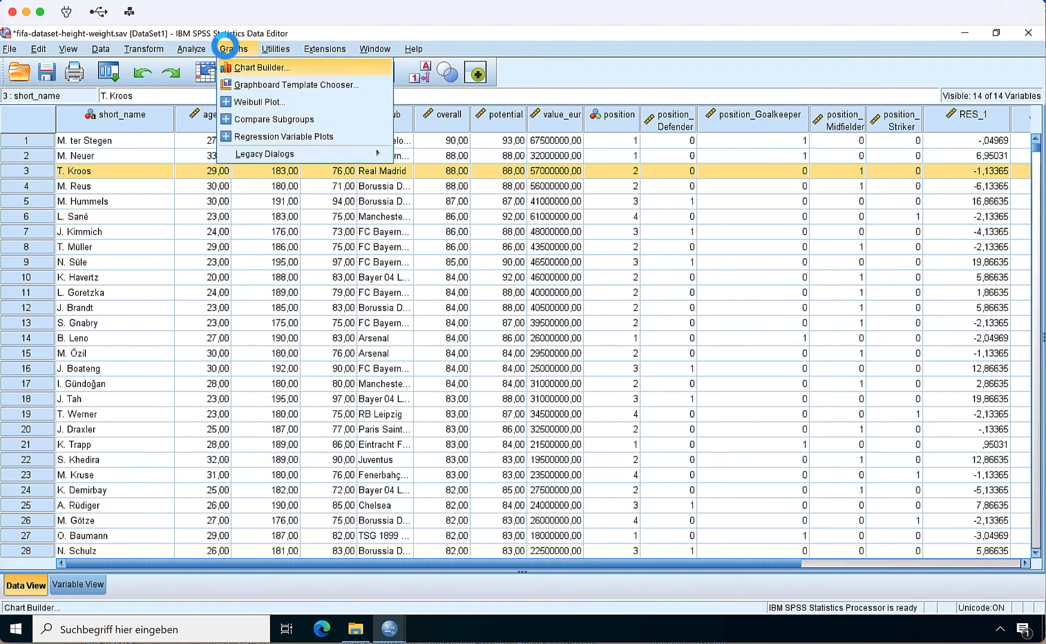
left_click(229, 47)
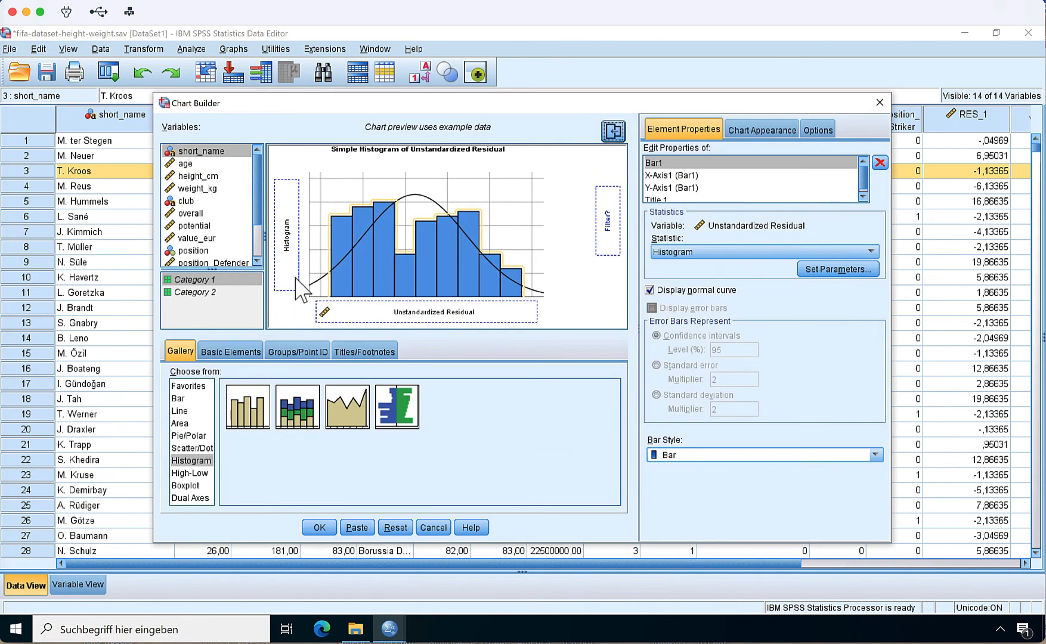
left_click(396, 528)
left_click_drag(245, 421, 352, 274)
scroll(205, 239, "down", 2)
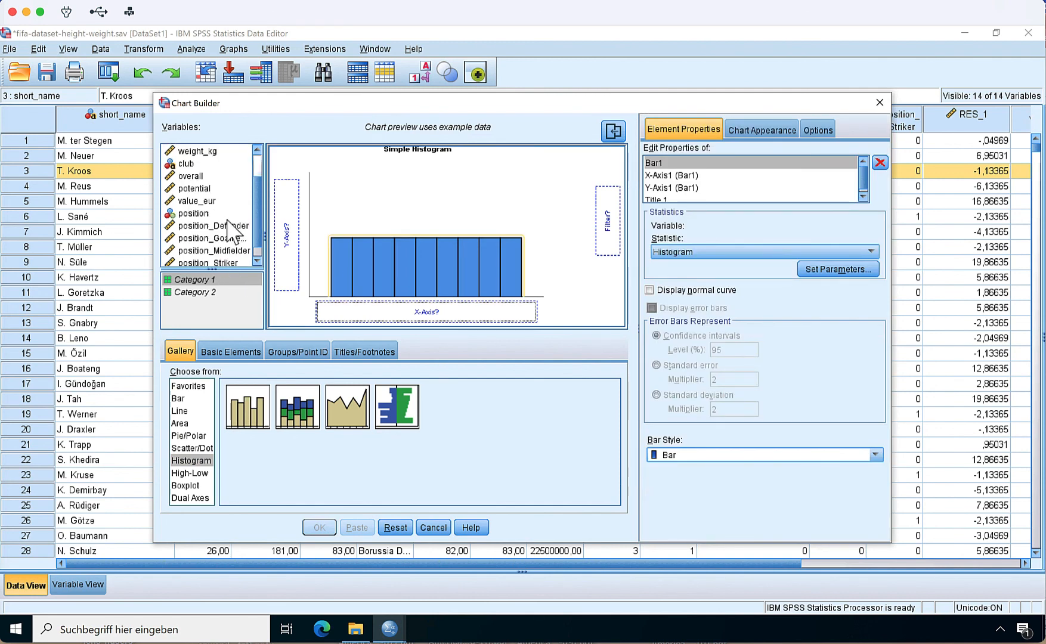
left_click_drag(201, 263, 382, 316)
left_click(320, 528)
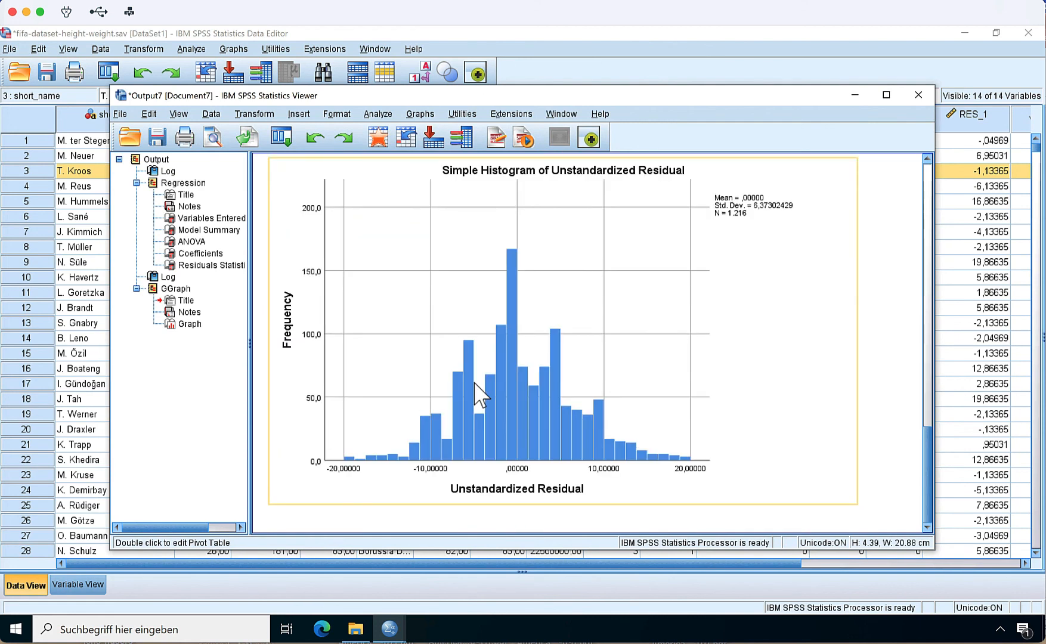
- Reopen Chart Builder and regenerate the residual histogram with a normal curve displayed
left_click(287, 142)
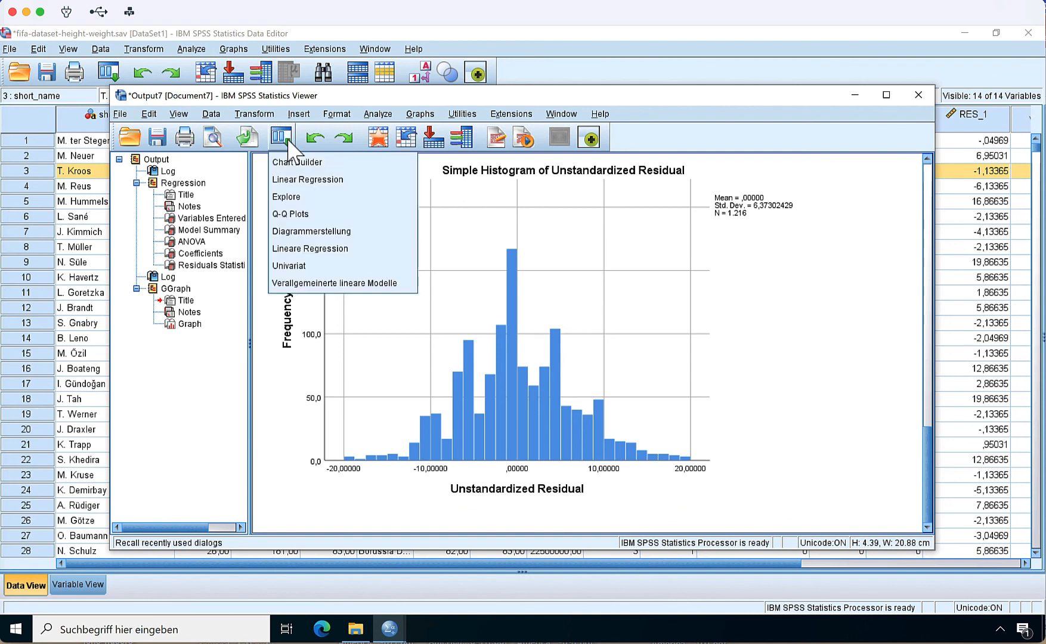
left_click(294, 161)
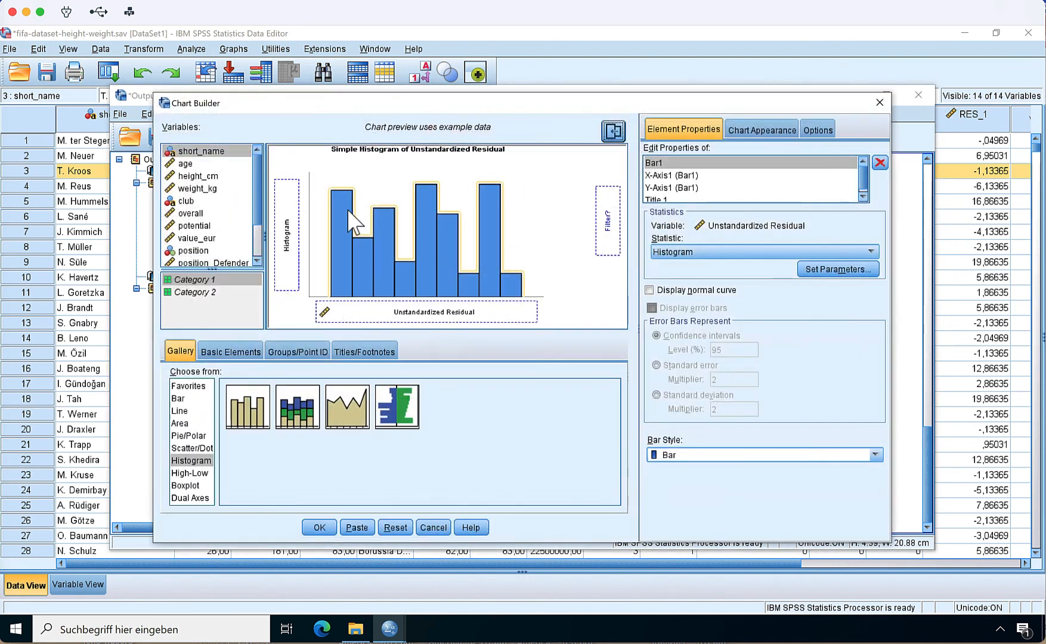
left_click(651, 290)
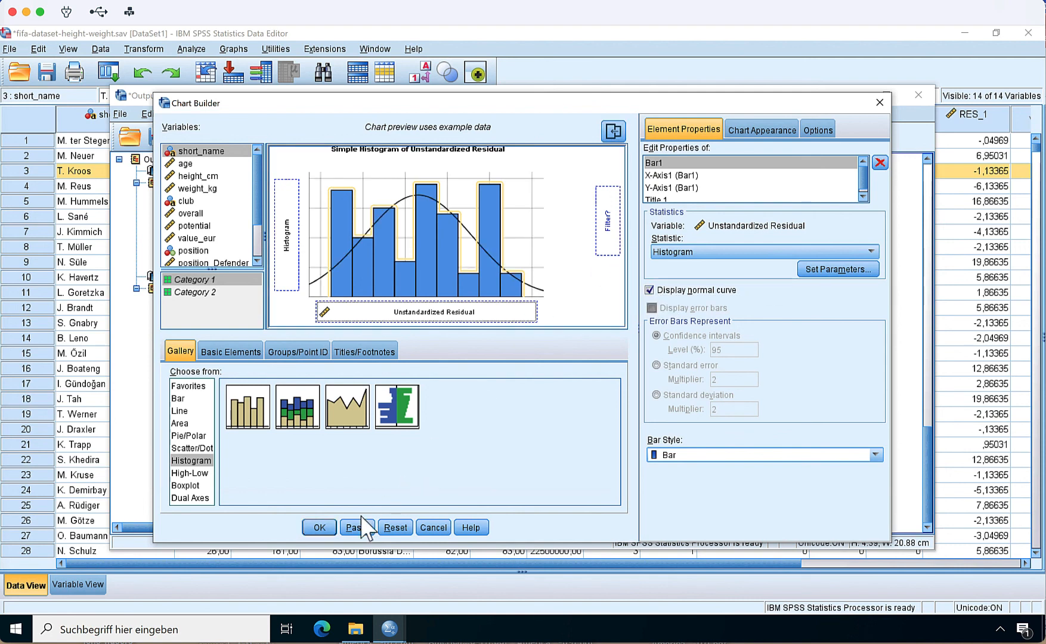
left_click(321, 527)
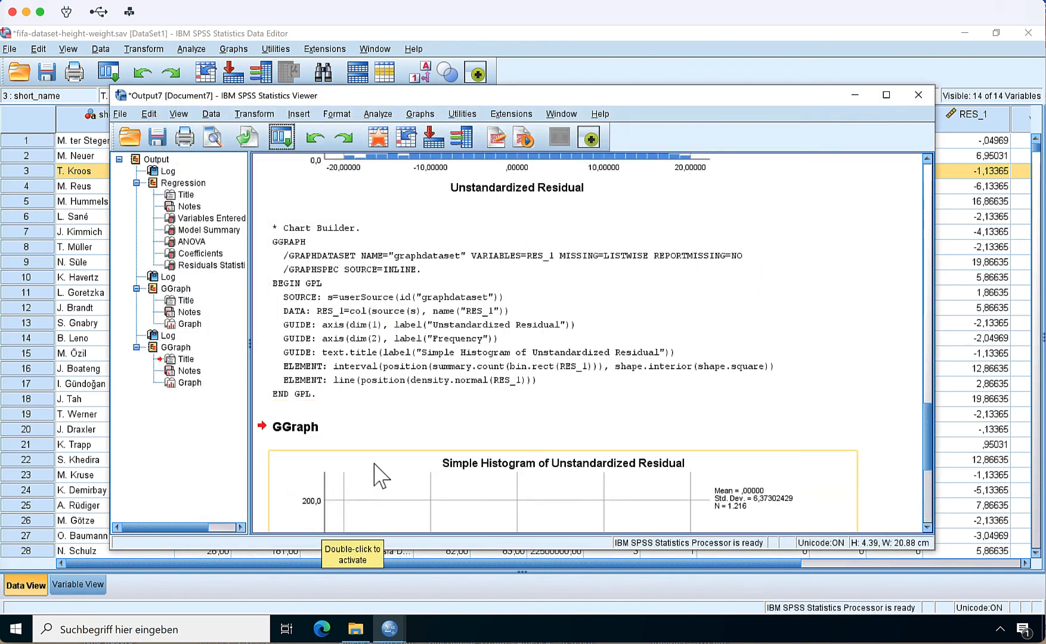